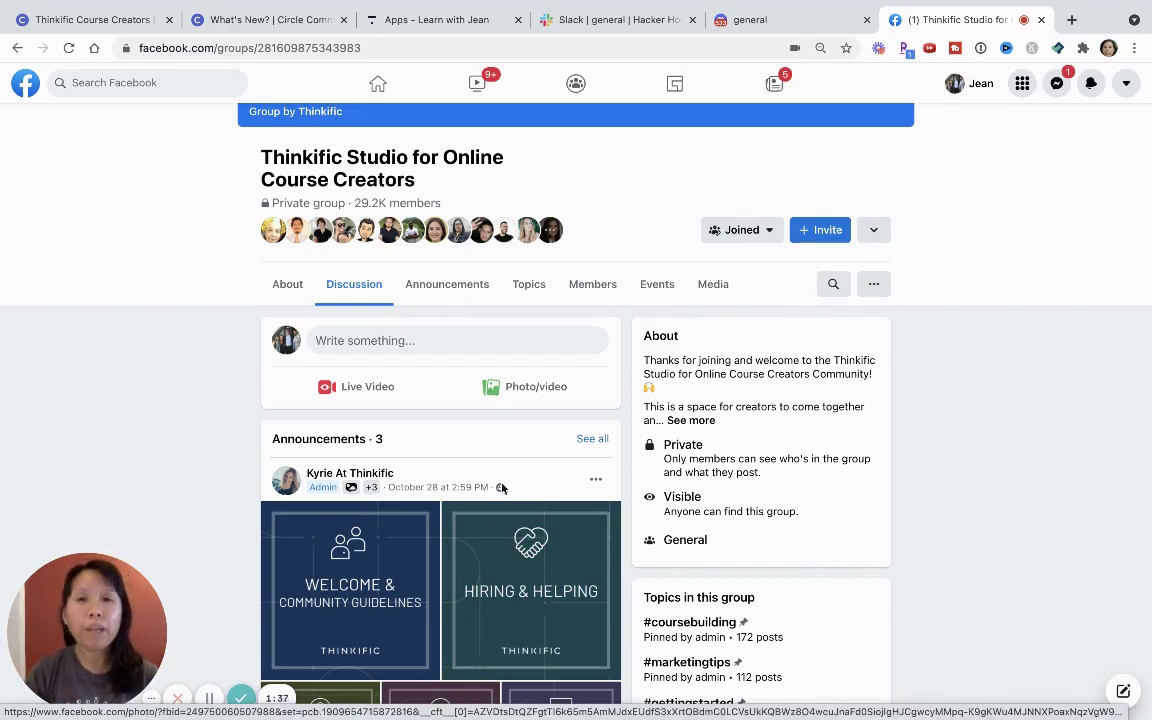
# - Scroll the Thinkific Studio group's Discussion feed to show its three pinned announcements
pyautogui.scroll(-1, 516, 455)
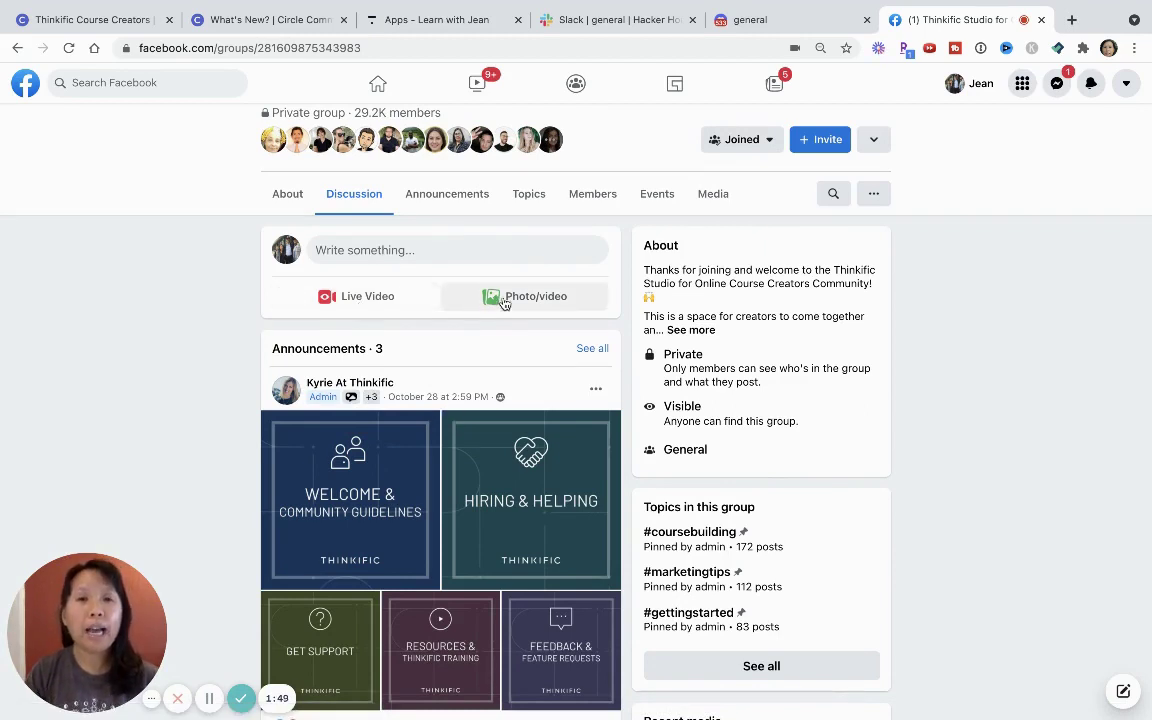
# - Glance at the group's Events list, then view its About page showing 29.2K members
pyautogui.click(661, 195)
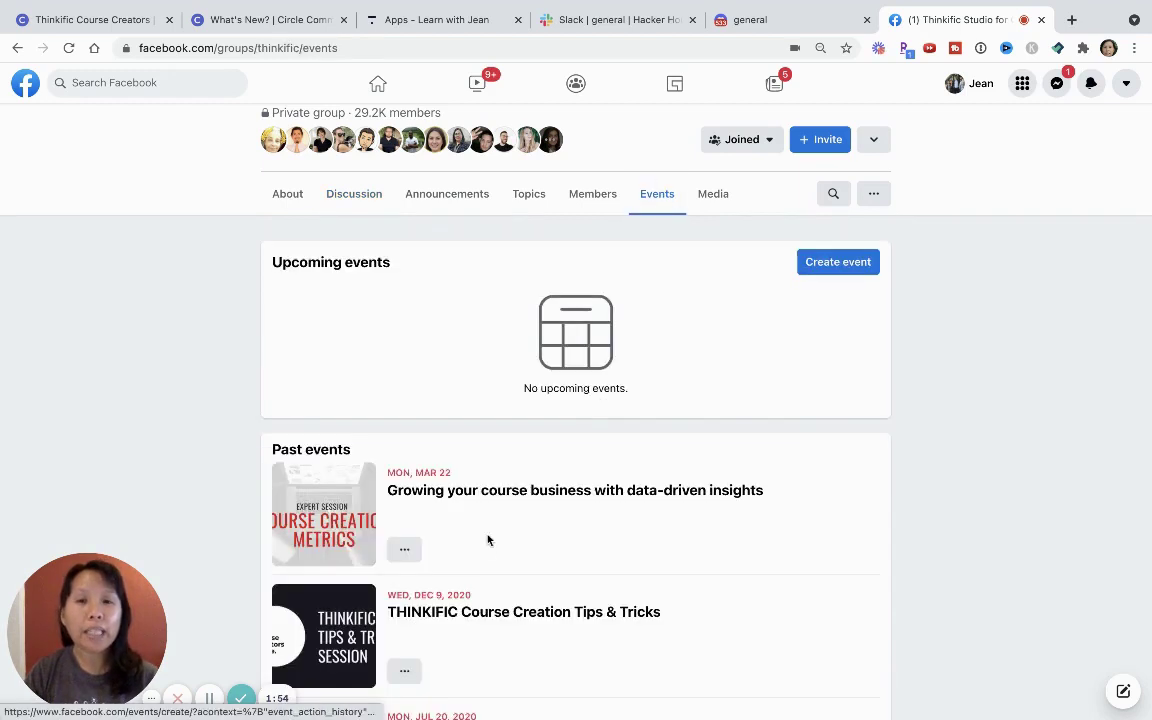
pyautogui.click(286, 197)
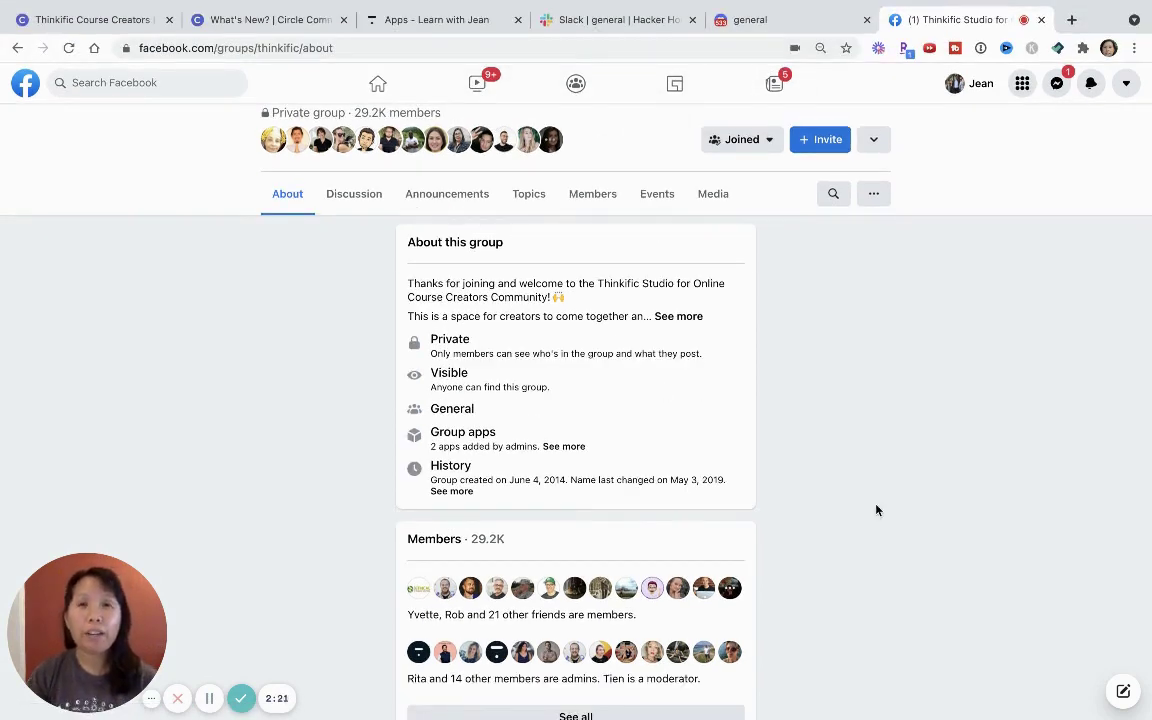
pyautogui.scroll(-10, 674, 589)
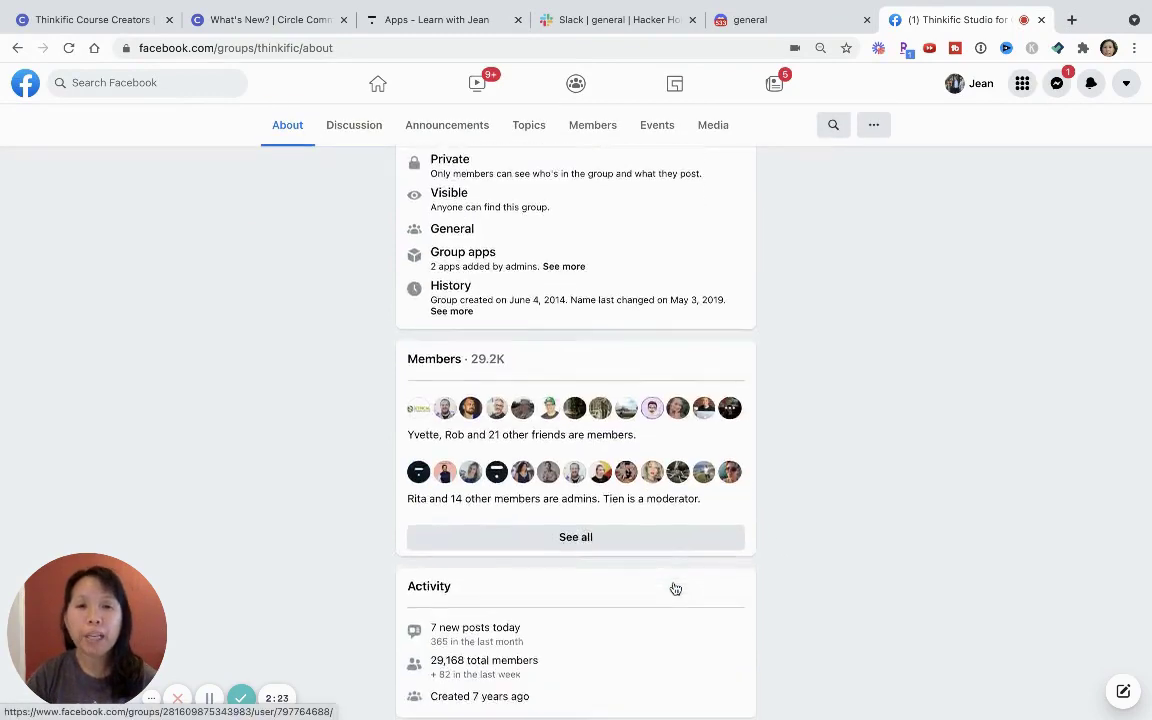
pyautogui.scroll(3, 583, 391)
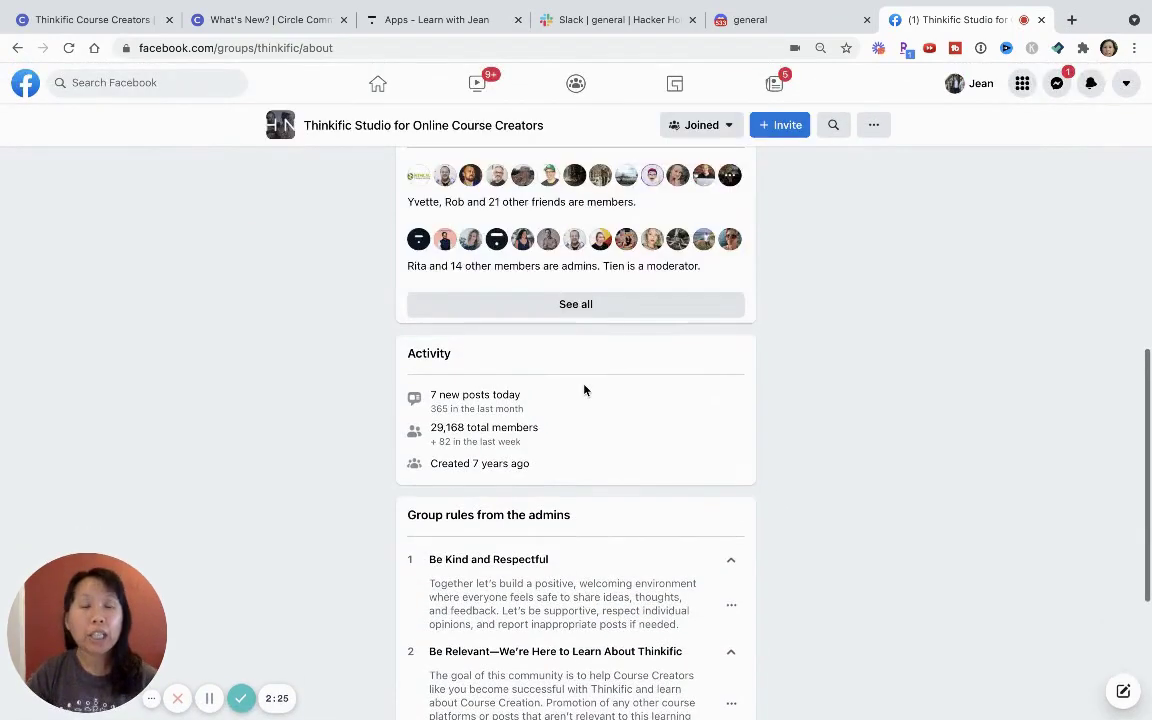
pyautogui.scroll(6, 585, 390)
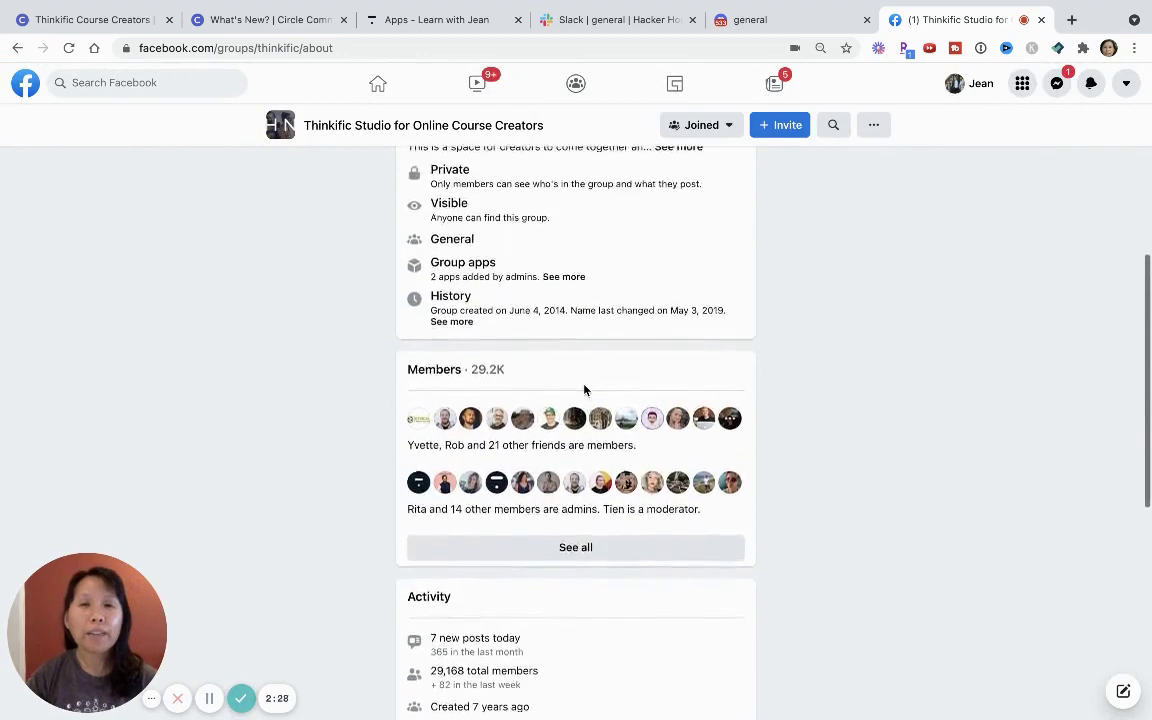
pyautogui.scroll(2, 585, 390)
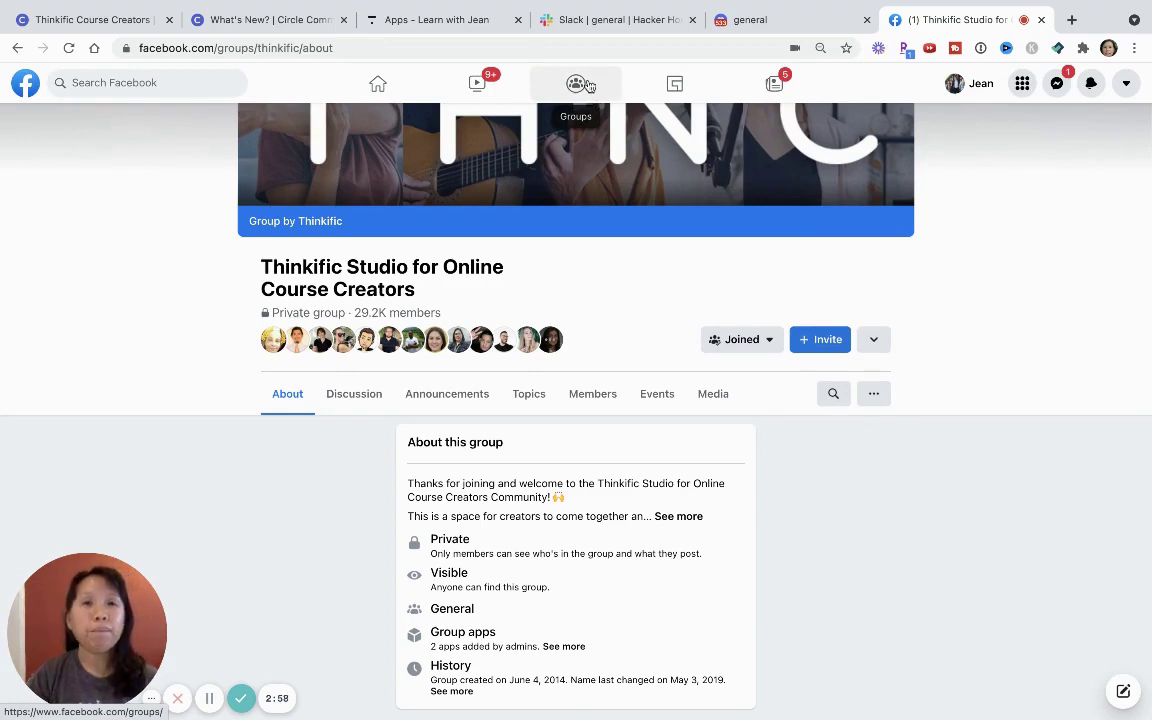
pyautogui.click(593, 20)
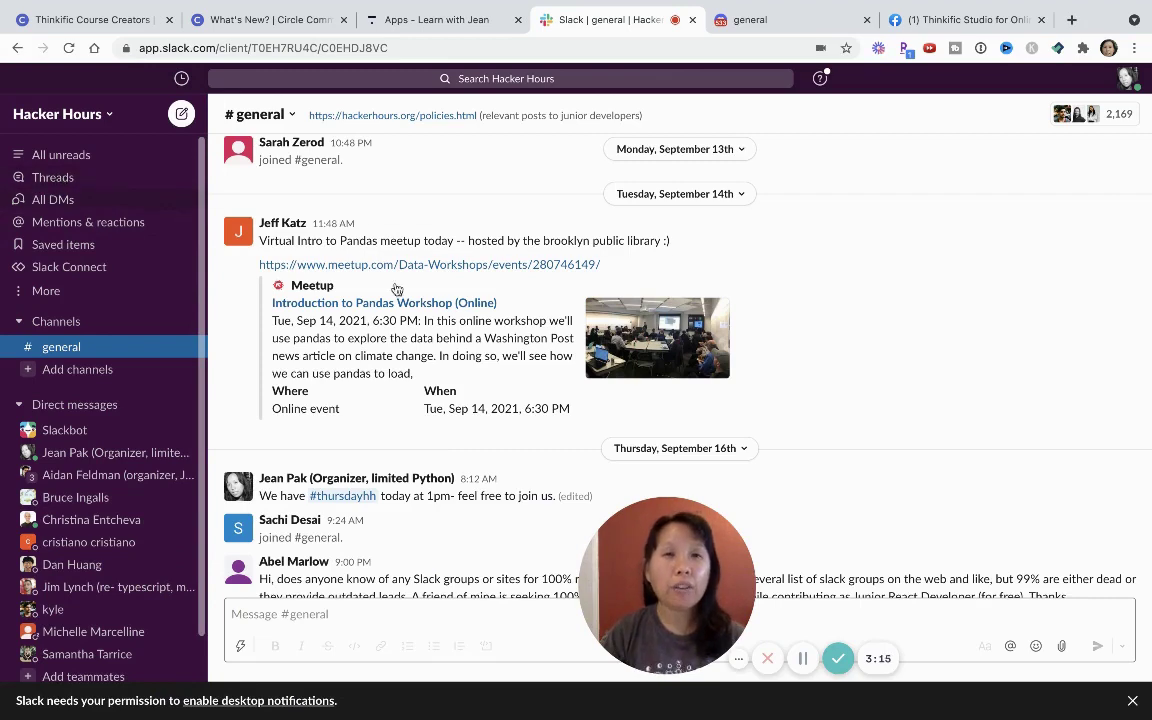
pyautogui.click(960, 25)
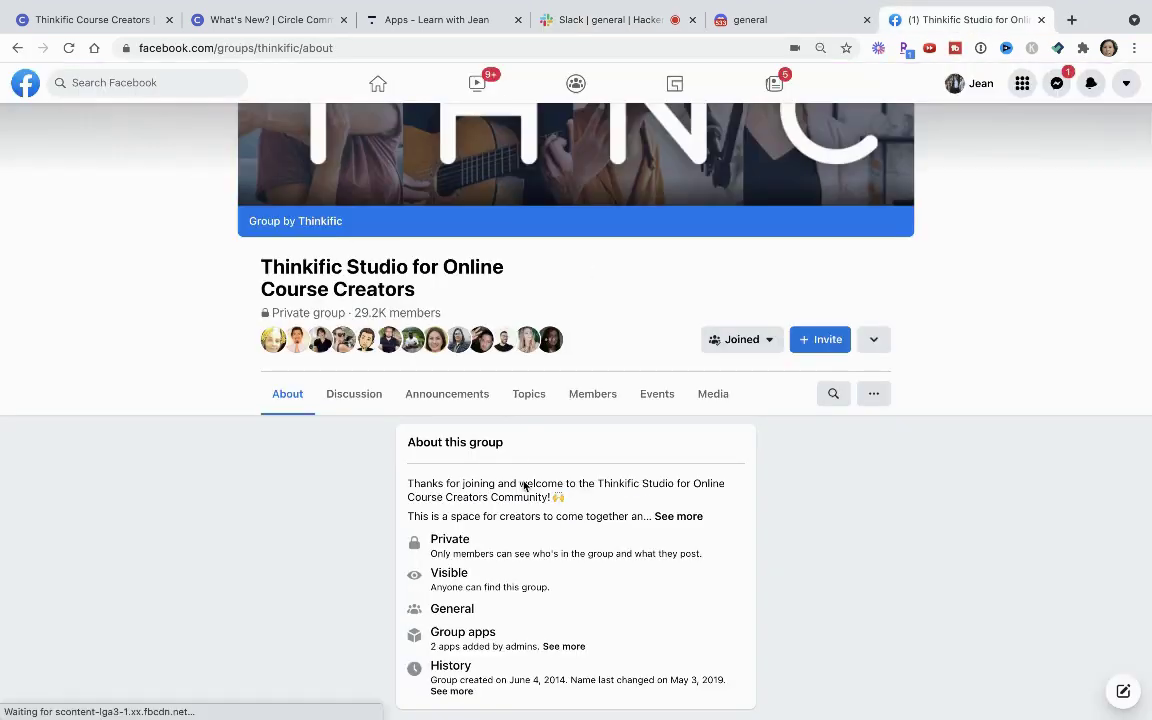
pyautogui.scroll(-4, 471, 431)
pyautogui.scroll(1, 363, 211)
pyautogui.scroll(3, 362, 211)
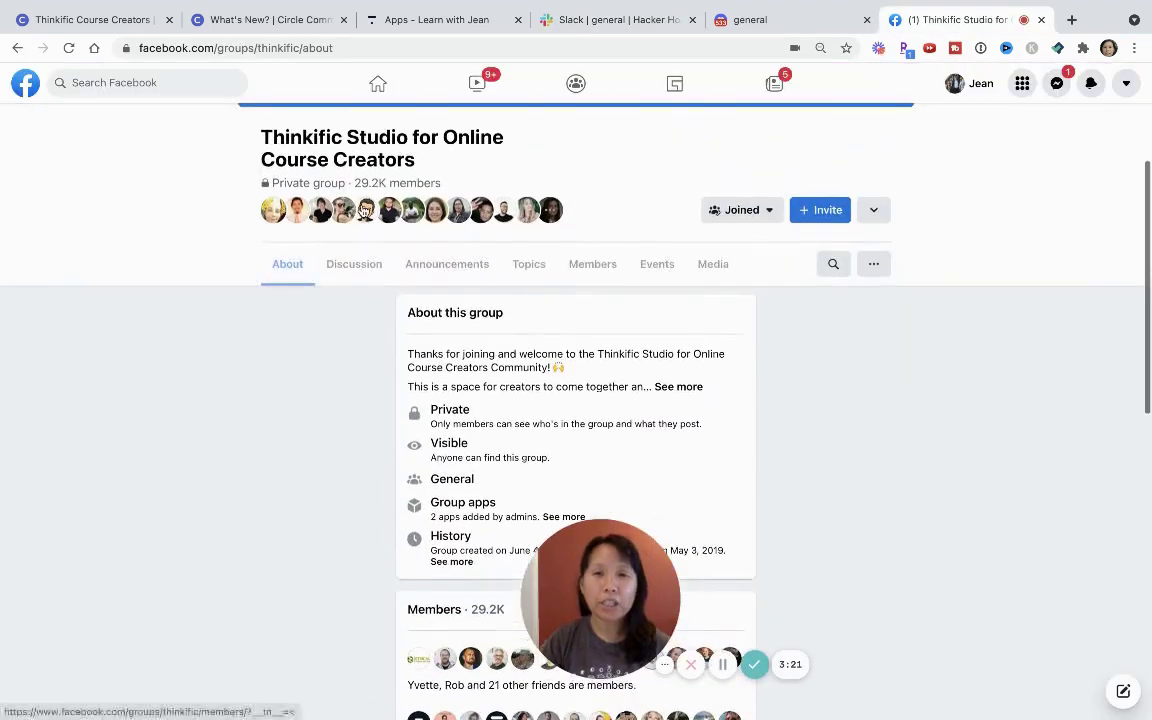
# - Return to the group's Discussion feed and scroll to the welcome announcement's comments
pyautogui.click(344, 265)
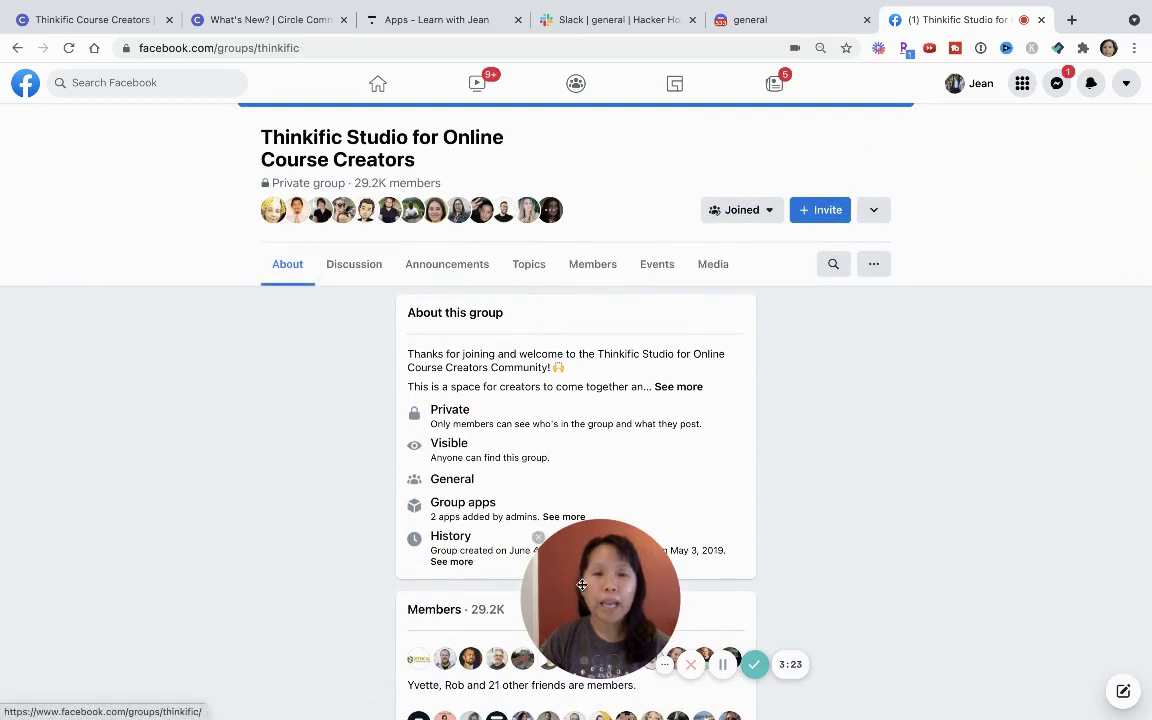
pyautogui.moveTo(586, 590); pyautogui.dragTo(186, 565)
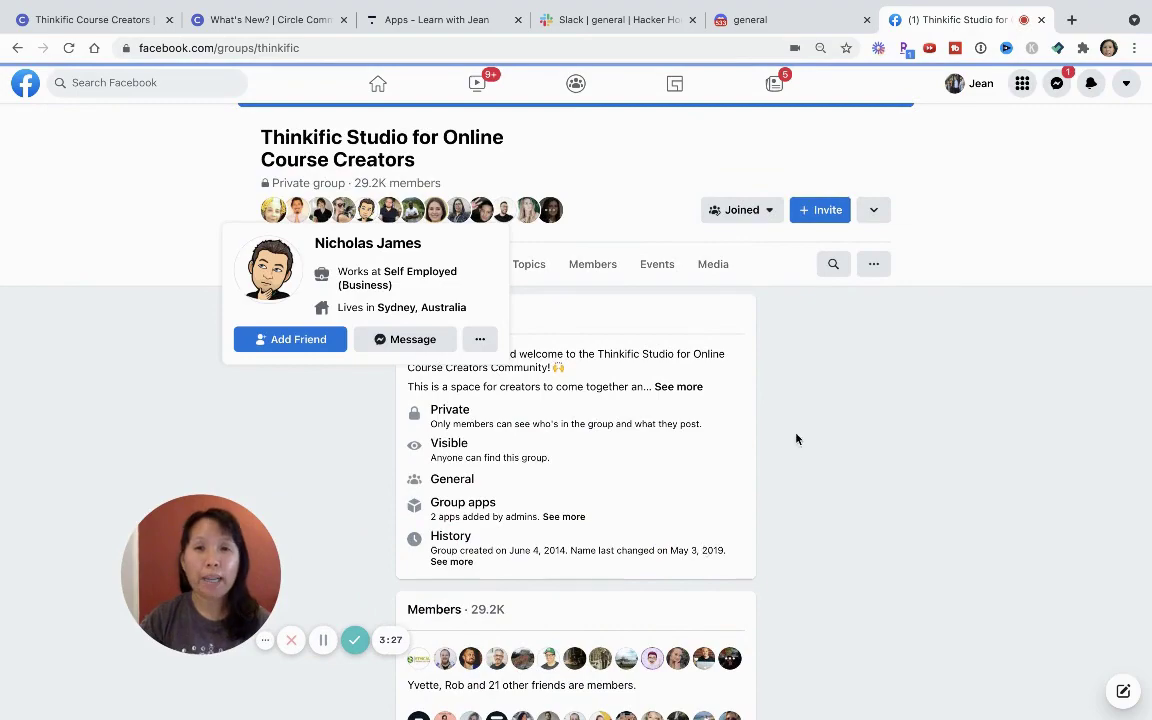
pyautogui.scroll(-5, 522, 474)
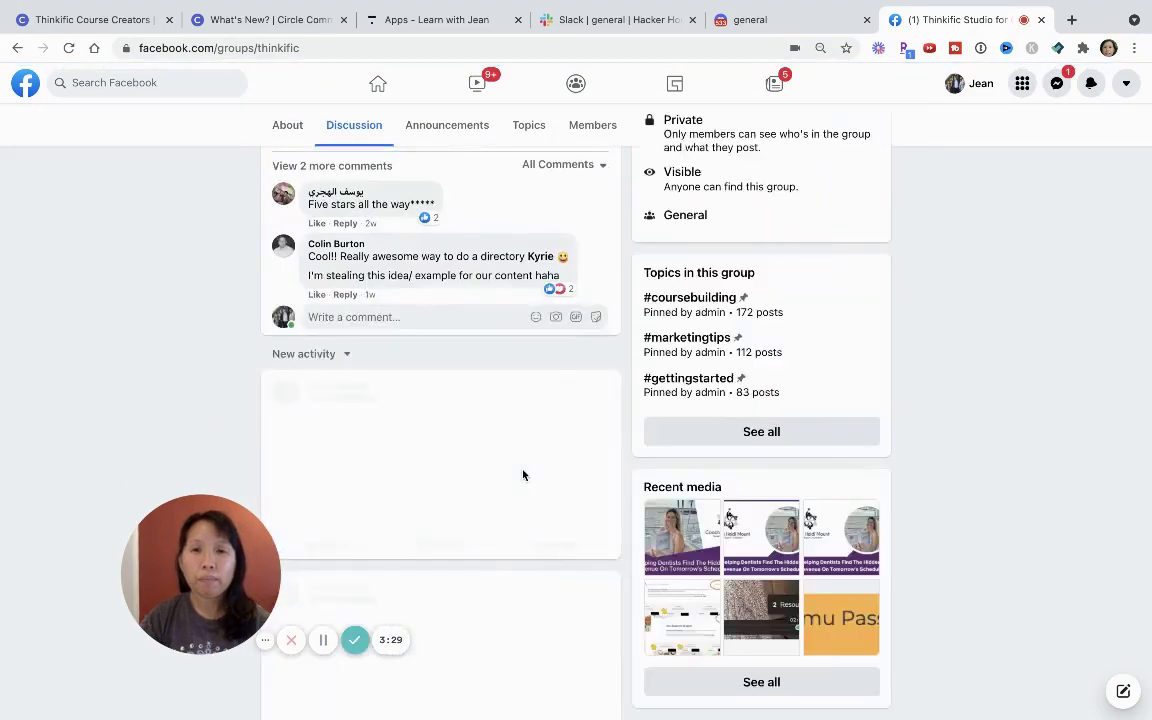
pyautogui.scroll(3, 522, 474)
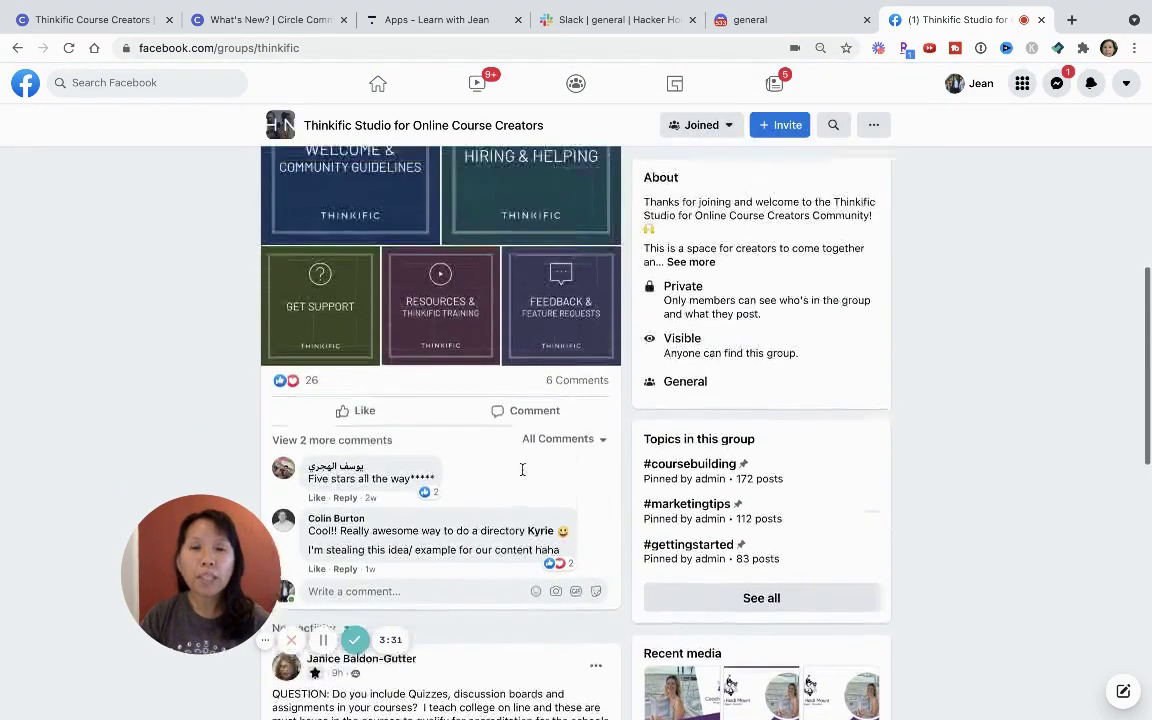
pyautogui.scroll(-2, 522, 474)
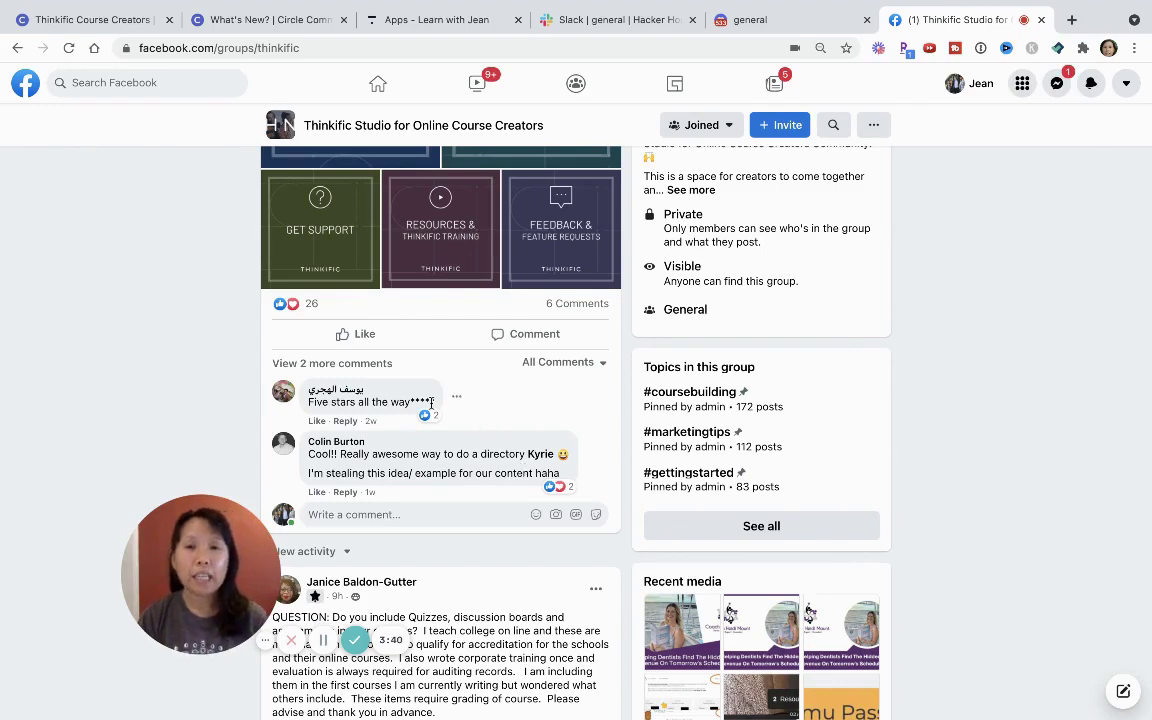
pyautogui.scroll(1, 432, 408)
pyautogui.scroll(1, 432, 407)
pyautogui.scroll(-1, 432, 410)
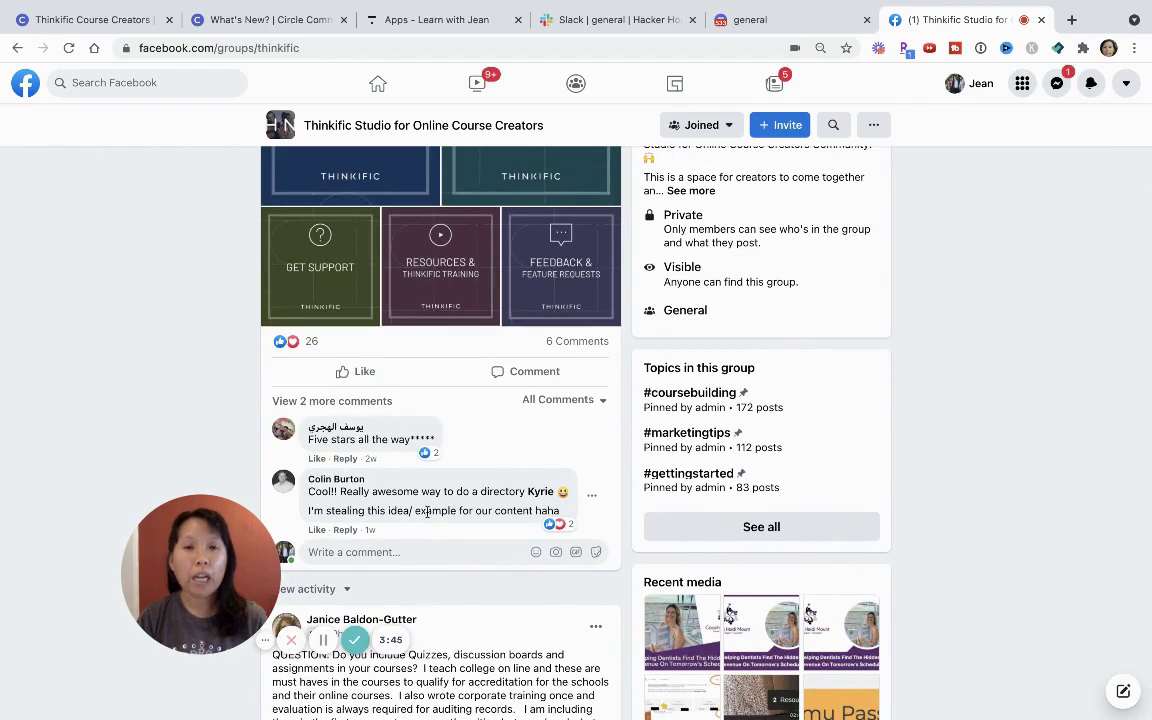
# - Check the All Comments sort options and close the menu without changing them
pyautogui.click(592, 403)
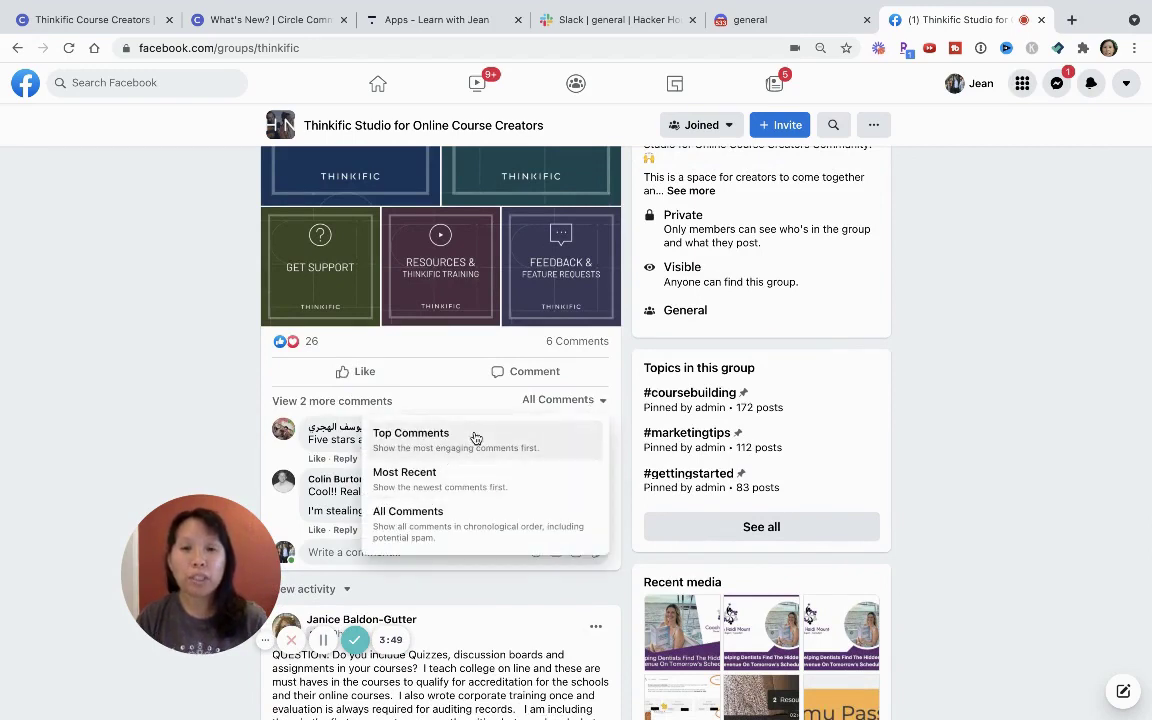
pyautogui.click(992, 443)
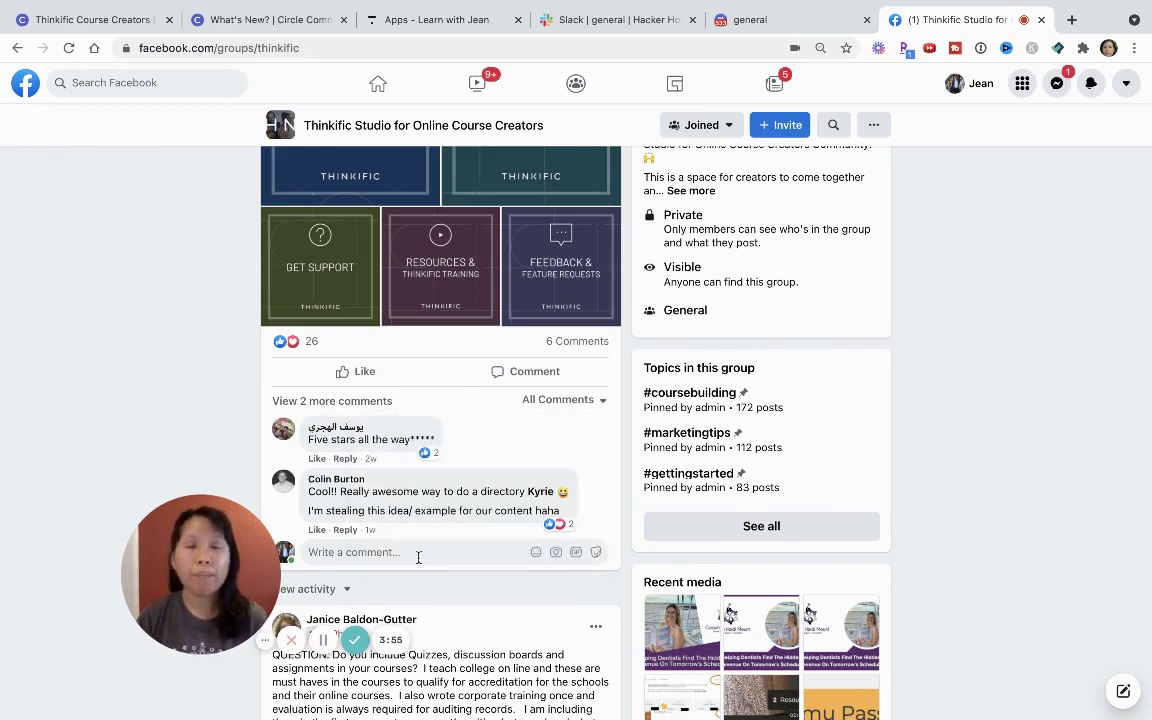
pyautogui.moveTo(216, 575); pyautogui.dragTo(169, 592)
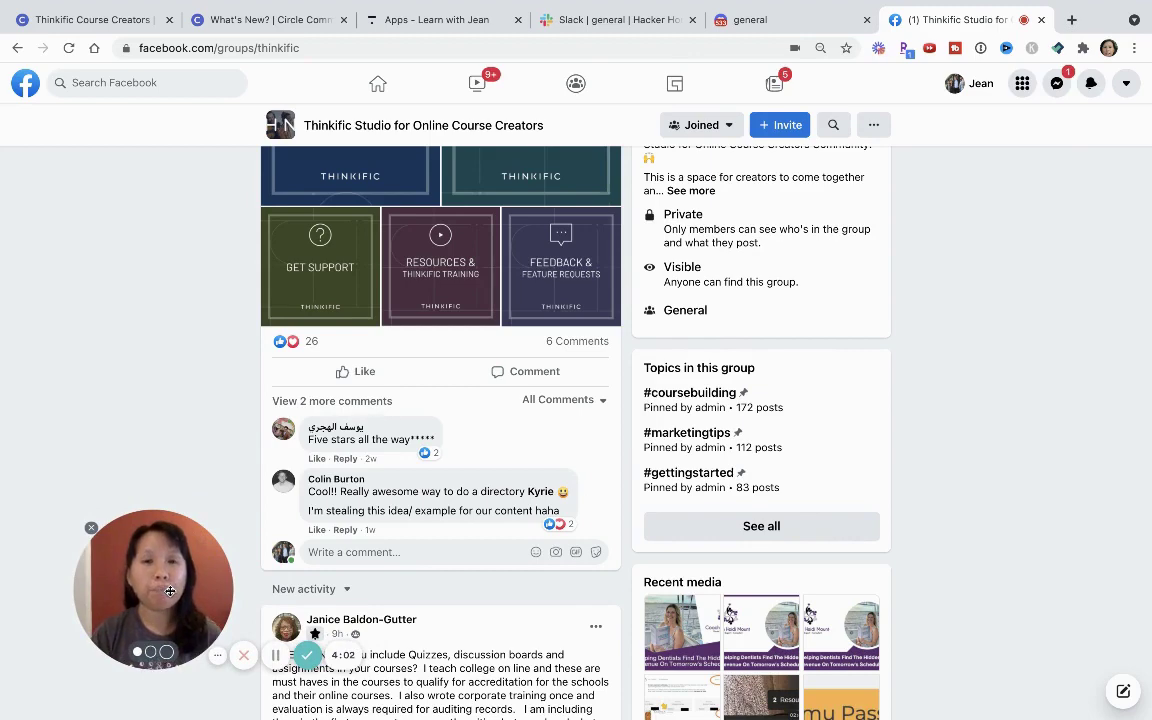
# - Switch to Slack, glance at followed Threads, then open the Hacker Hours #general channel
pyautogui.click(601, 24)
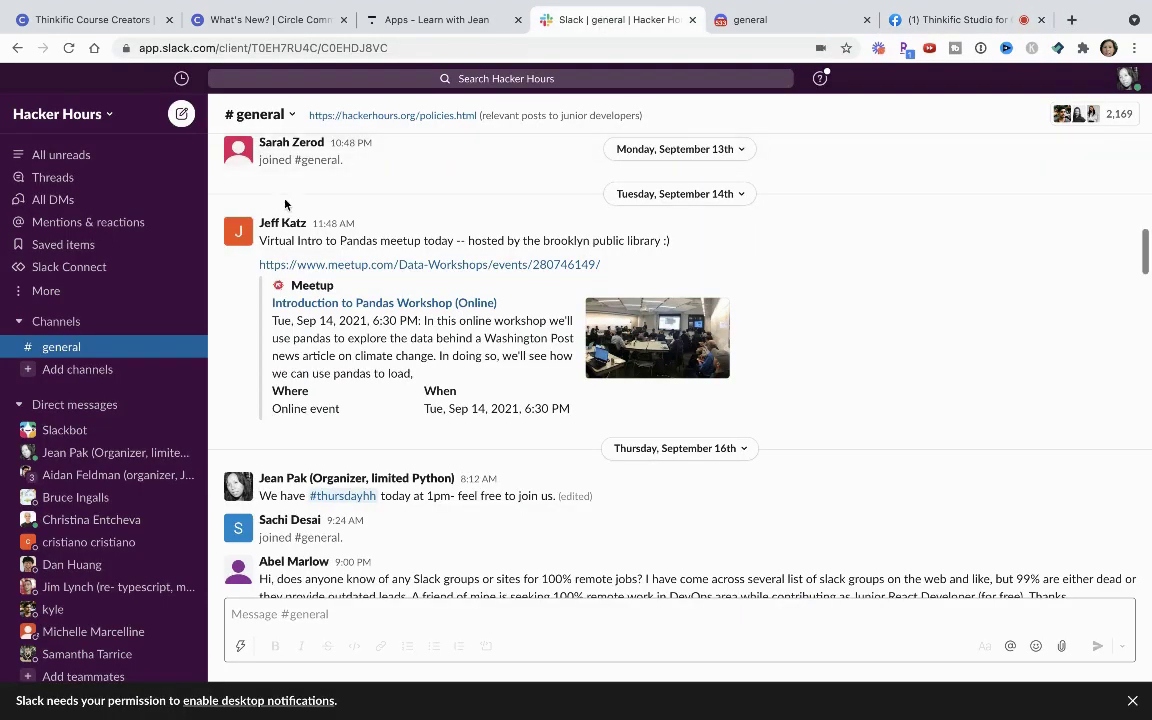
pyautogui.click(53, 177)
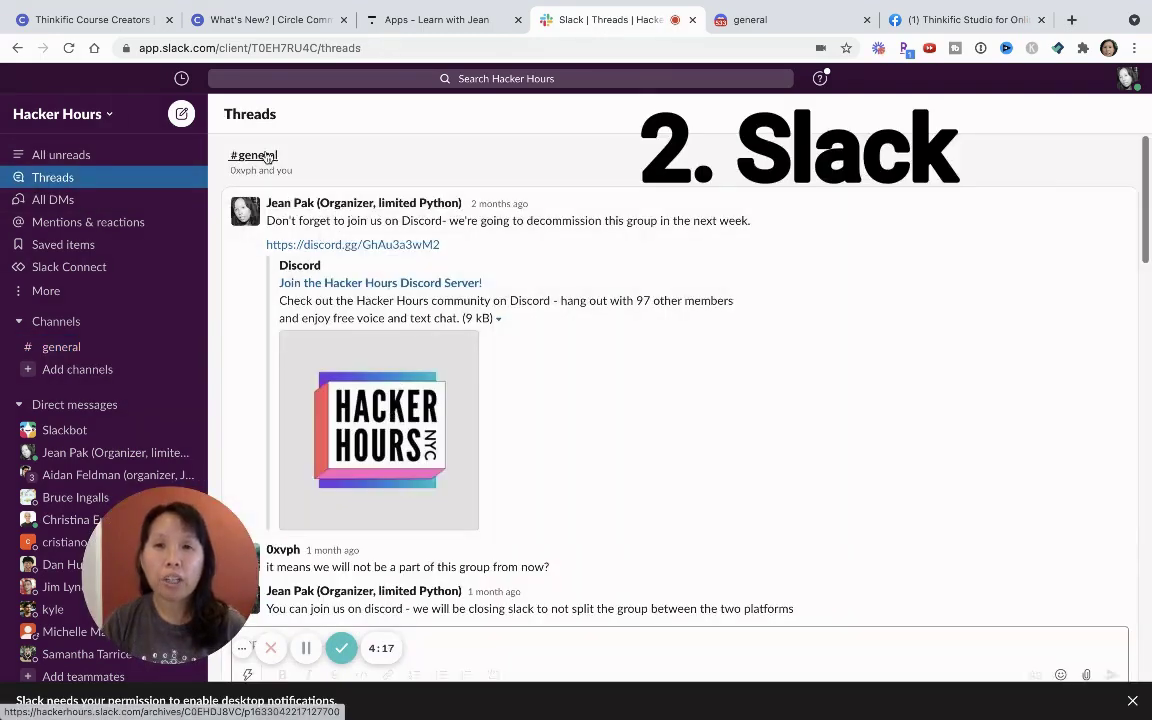
pyautogui.scroll(-1, 384, 450)
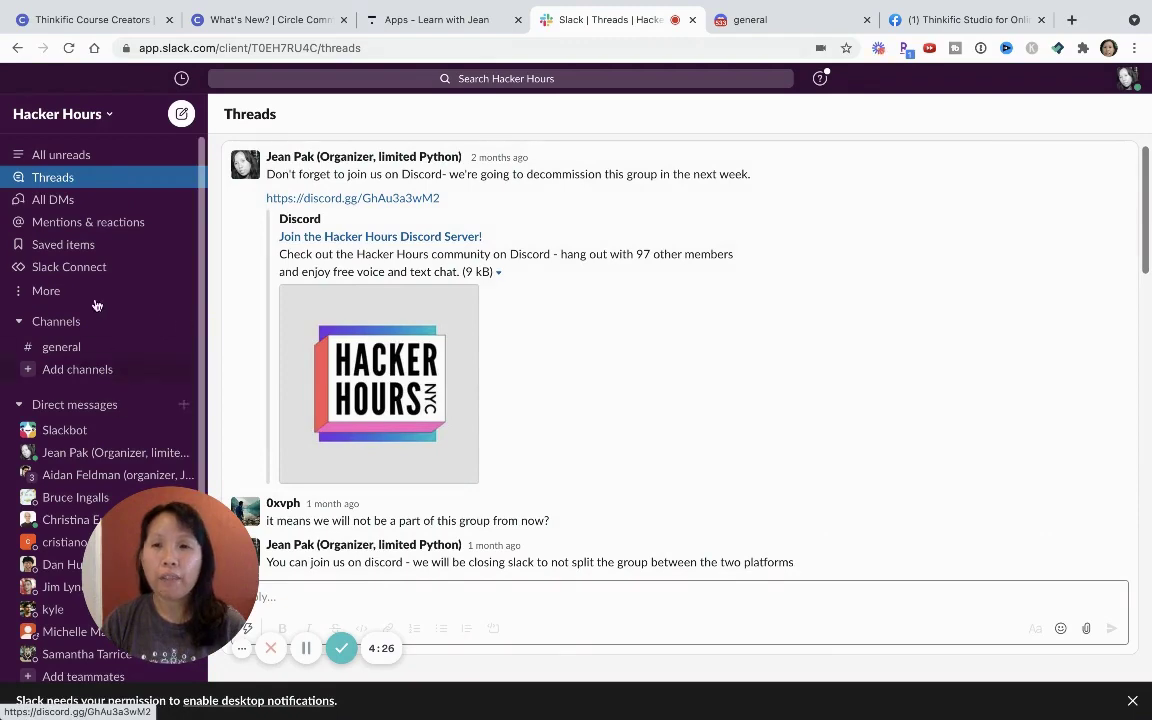
pyautogui.click(72, 350)
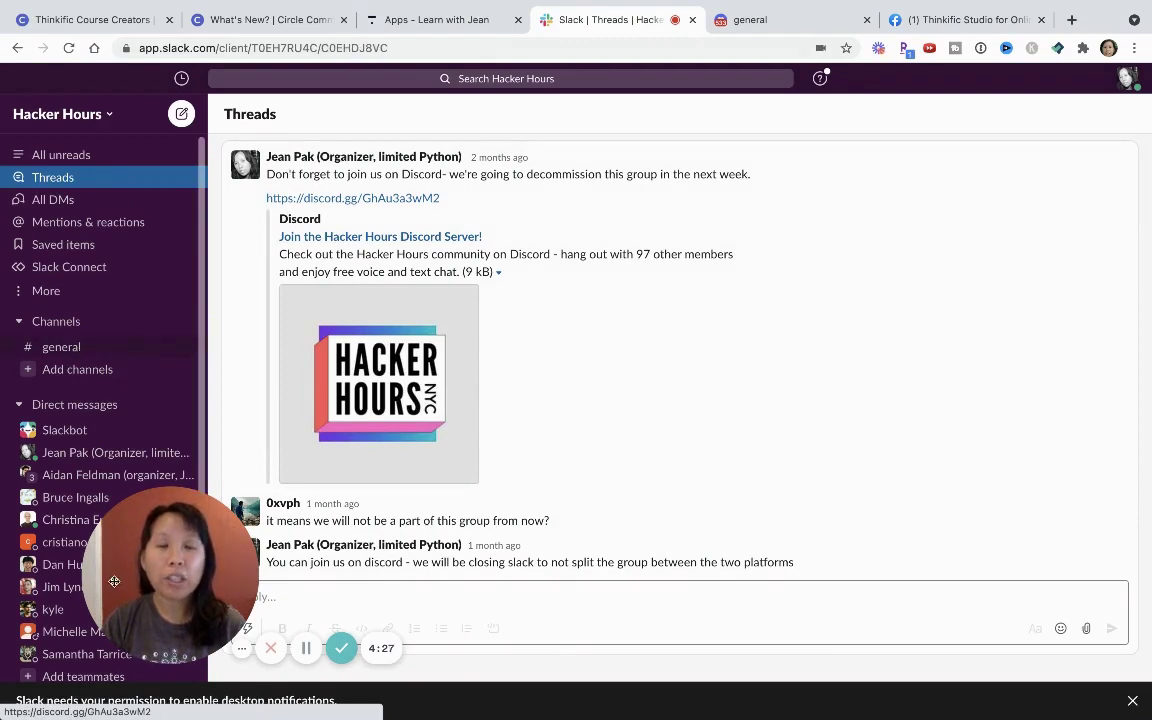
pyautogui.press('super+bracketleft')
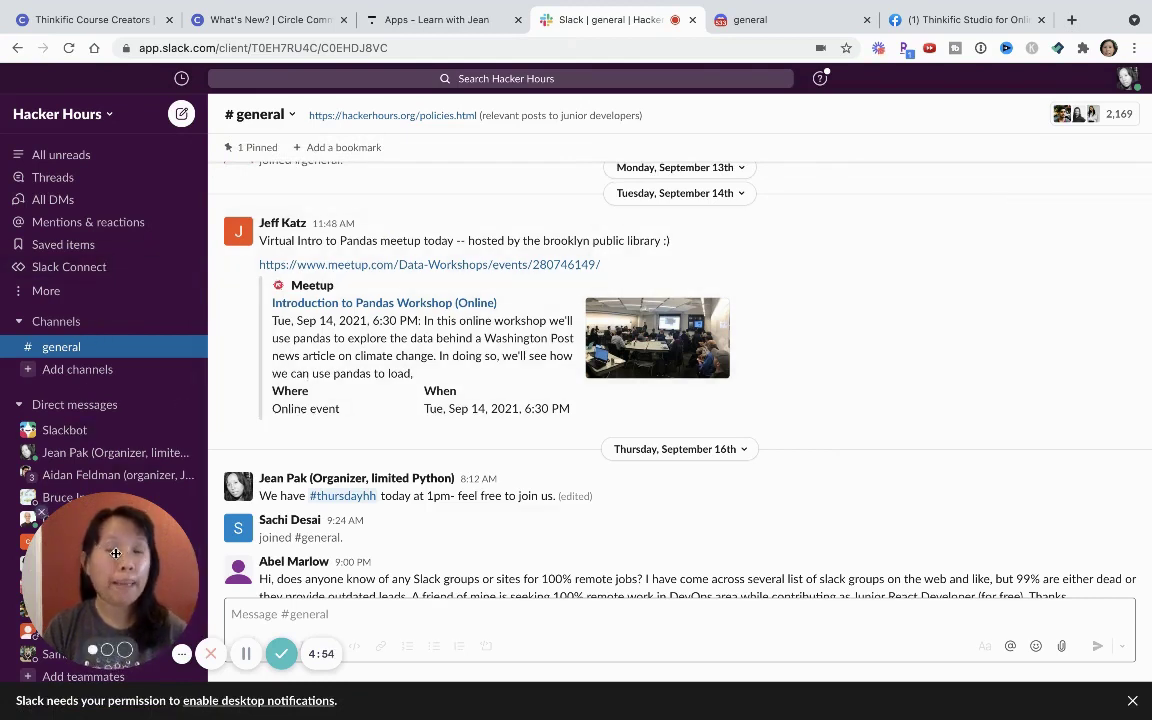
pyautogui.moveTo(113, 551); pyautogui.dragTo(373, 521)
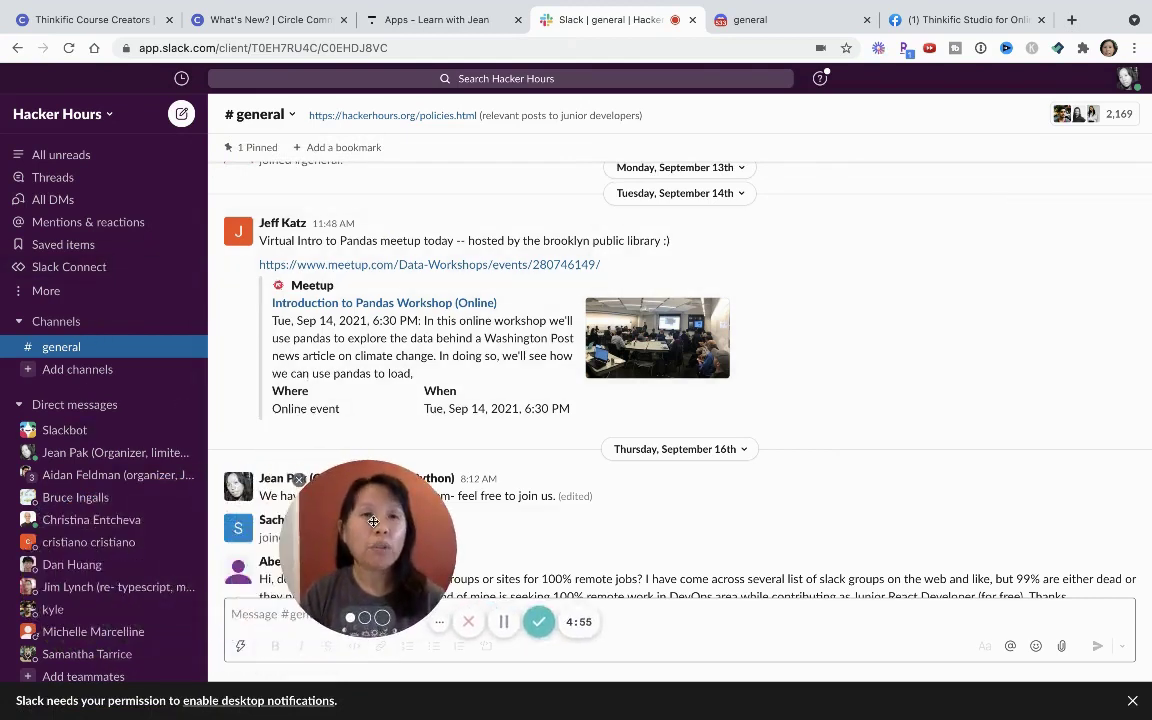
pyautogui.click(961, 22)
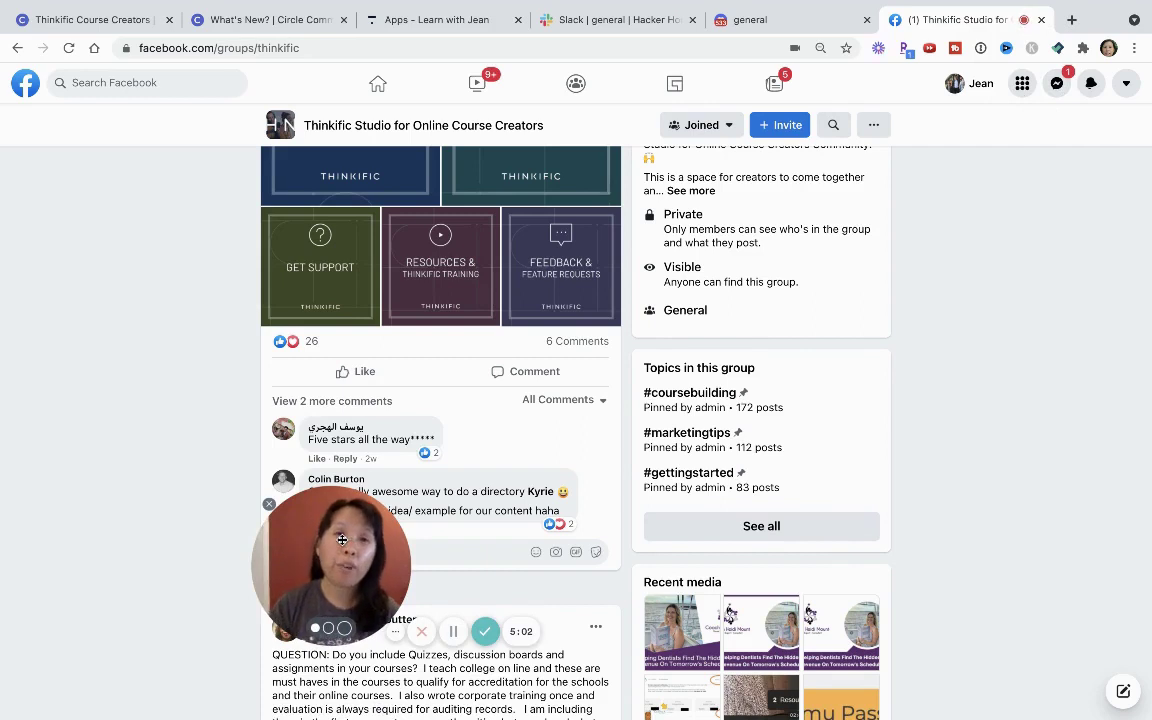
pyautogui.moveTo(612, 26)
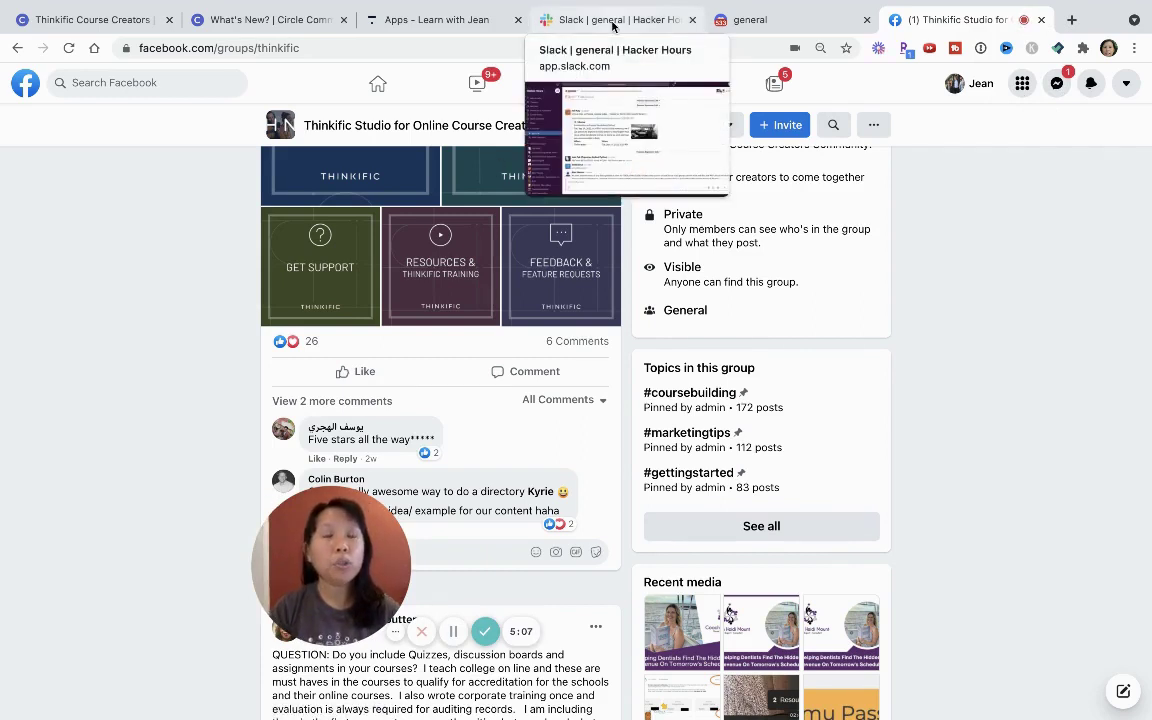
pyautogui.click(612, 22)
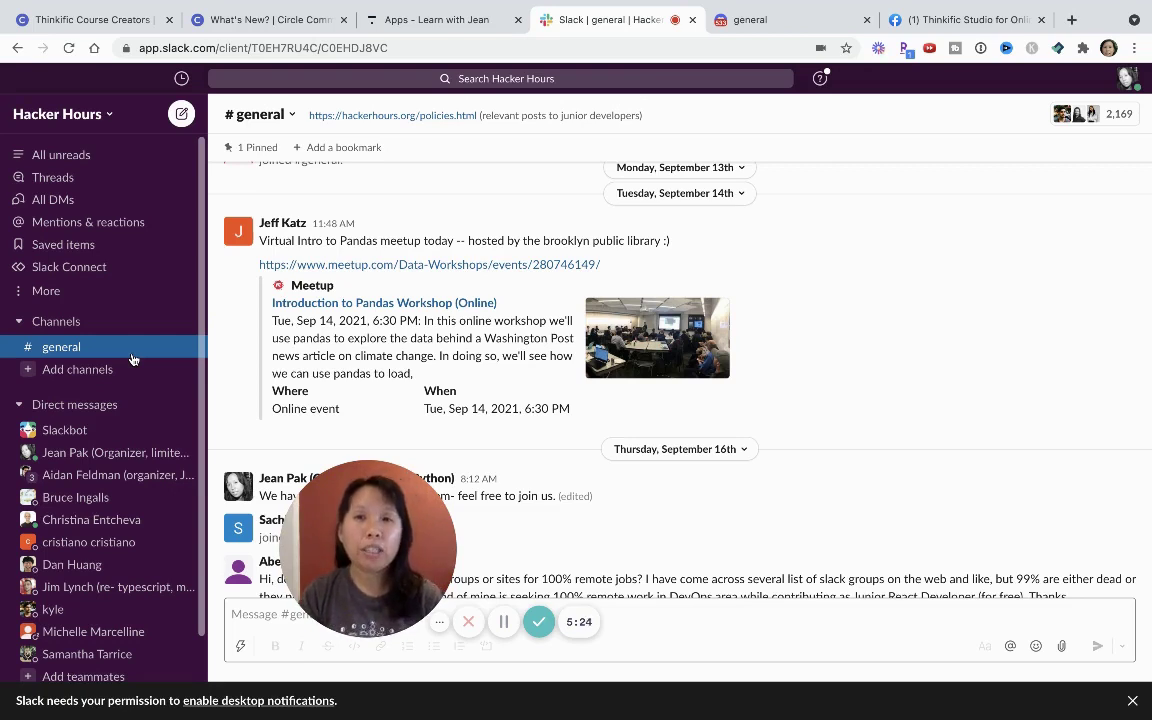
# - Open the direct-message conversation with a Hacker Hours member about a website hackathon idea
pyautogui.moveTo(368, 522); pyautogui.dragTo(560, 476)
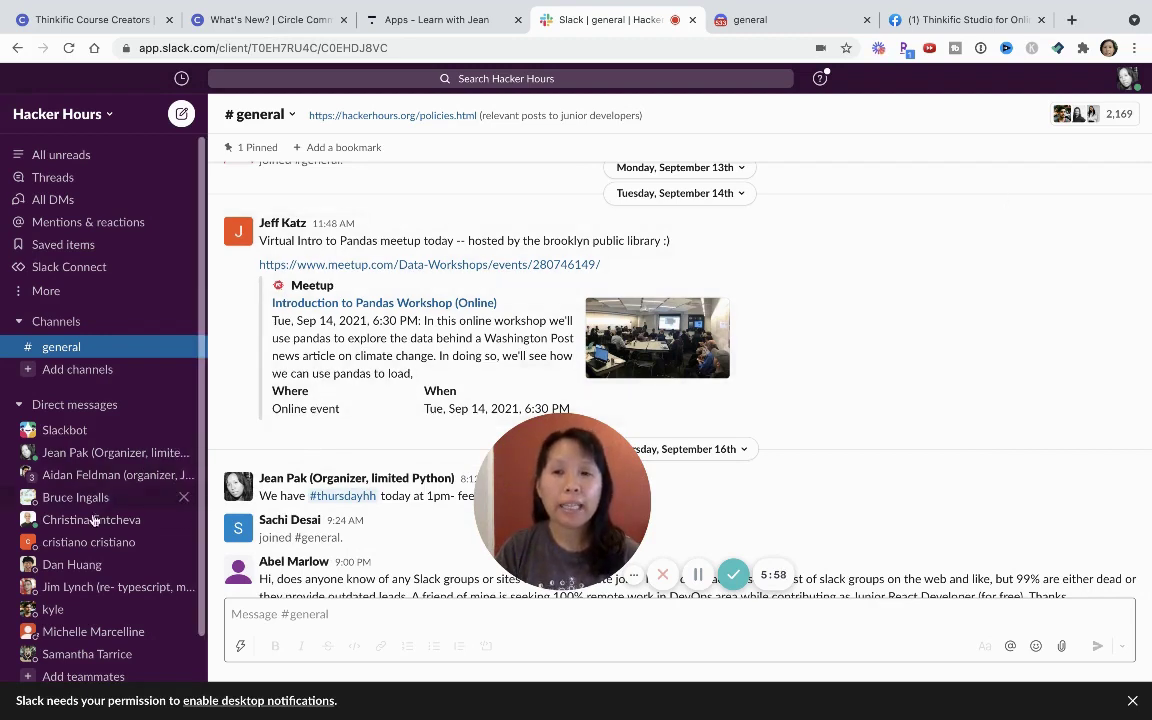
pyautogui.click(80, 589)
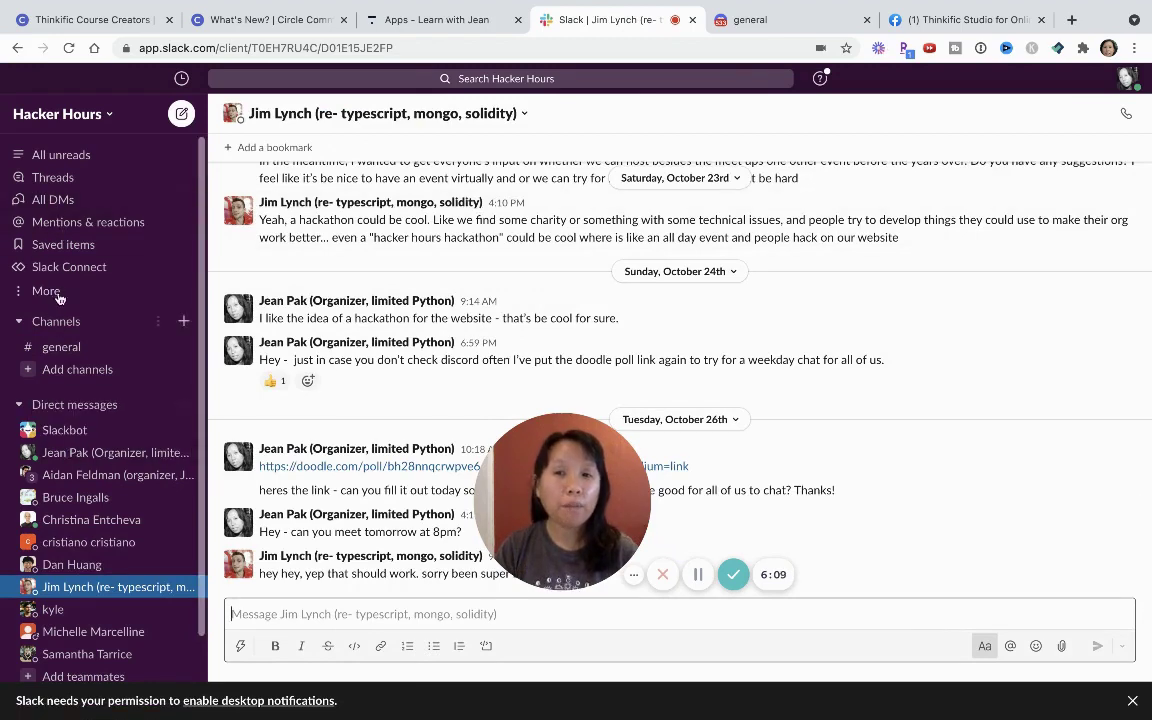
# - Return to #general and view the Introduction to Pandas Workshop (Online) meetup post
pyautogui.click(54, 347)
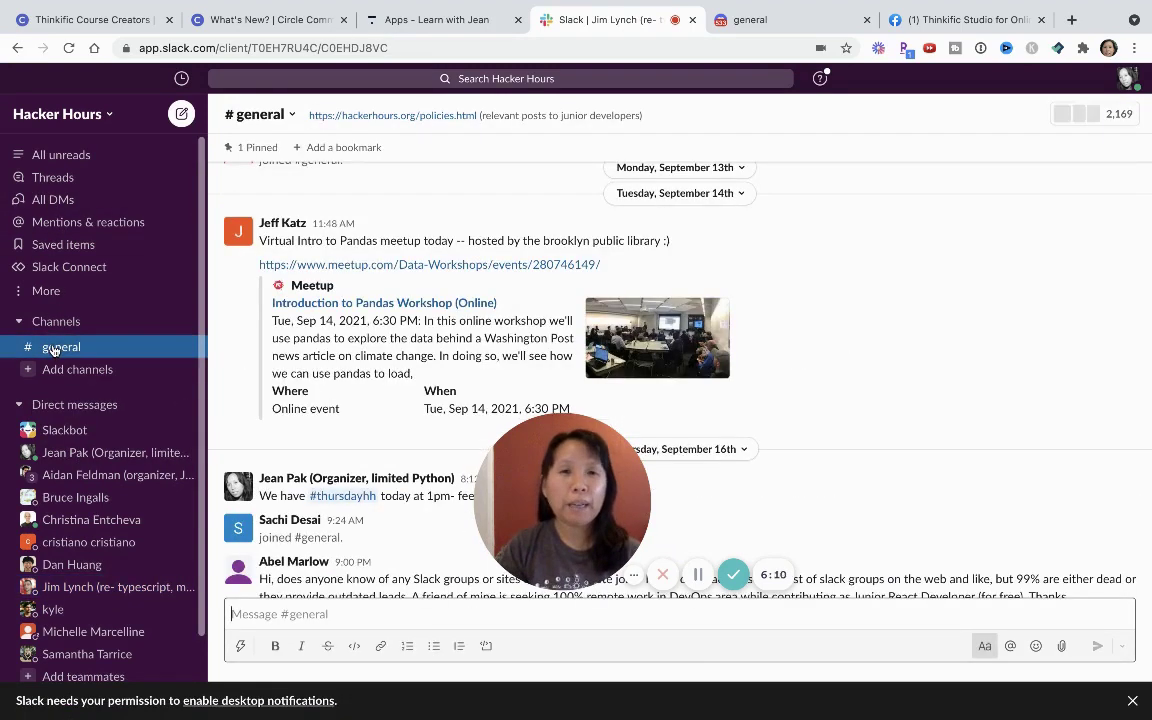
pyautogui.moveTo(570, 513)
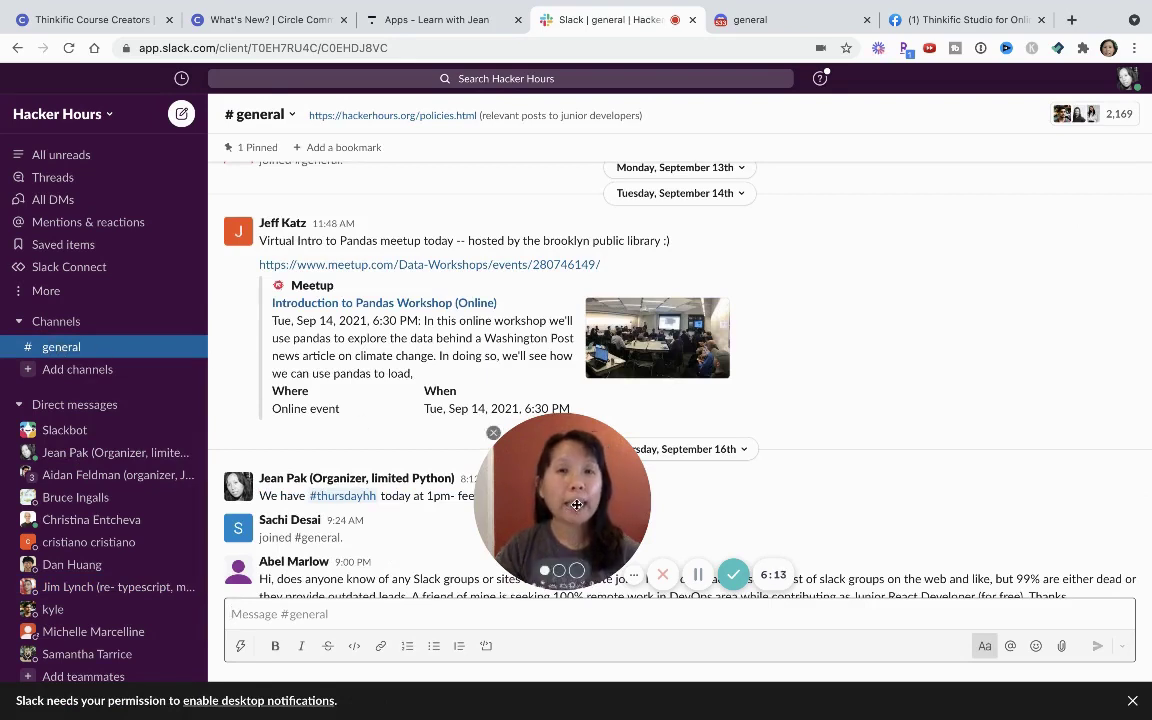
pyautogui.moveTo(570, 513); pyautogui.dragTo(324, 501)
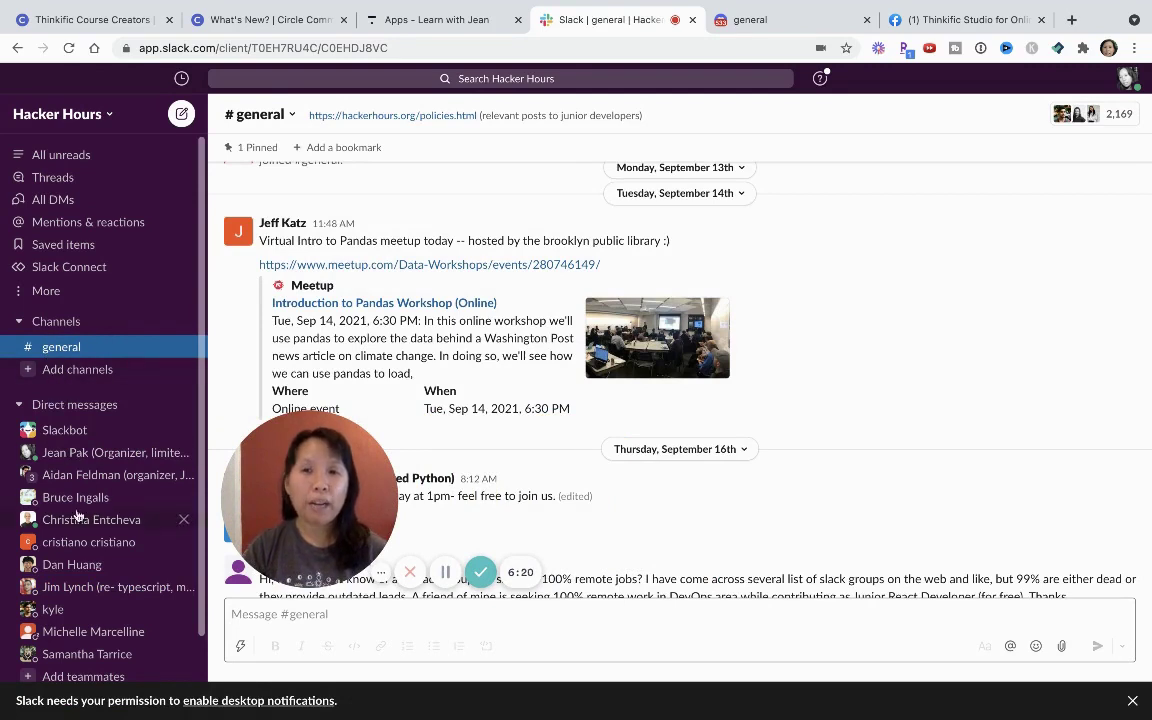
pyautogui.scroll(-1, 86, 527)
pyautogui.scroll(1, 88, 480)
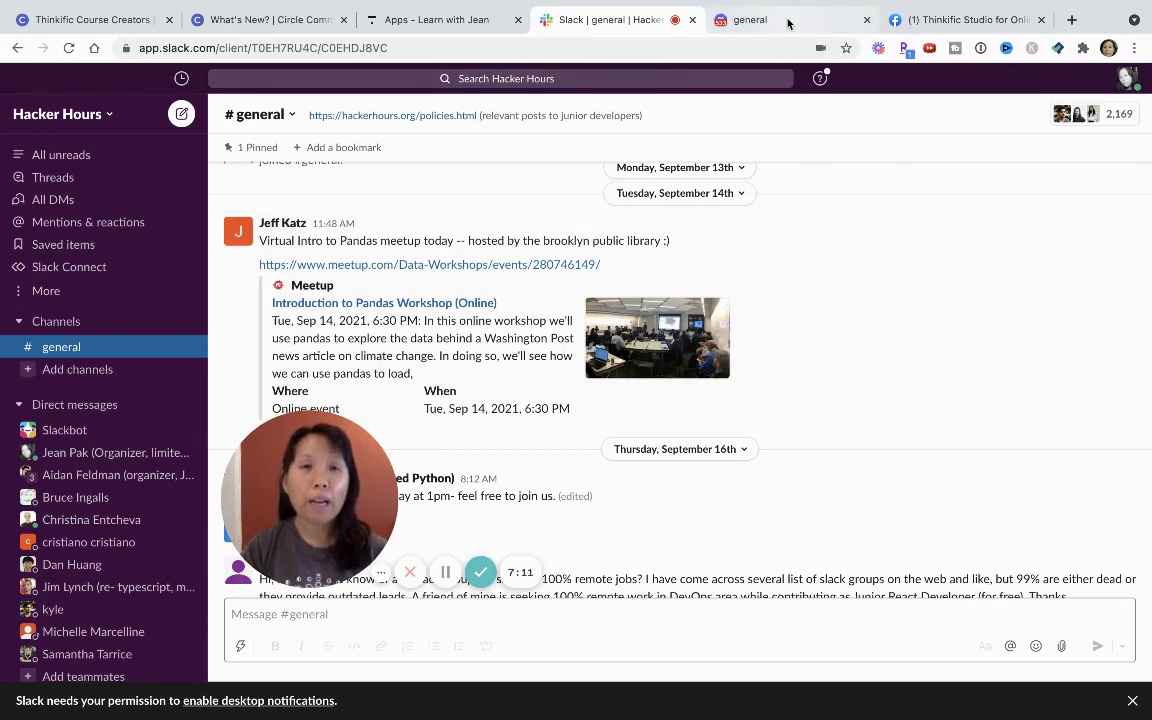
# - Switch to the Hacker Hours Discord tab and read the question about contributing to open source
pyautogui.click(788, 23)
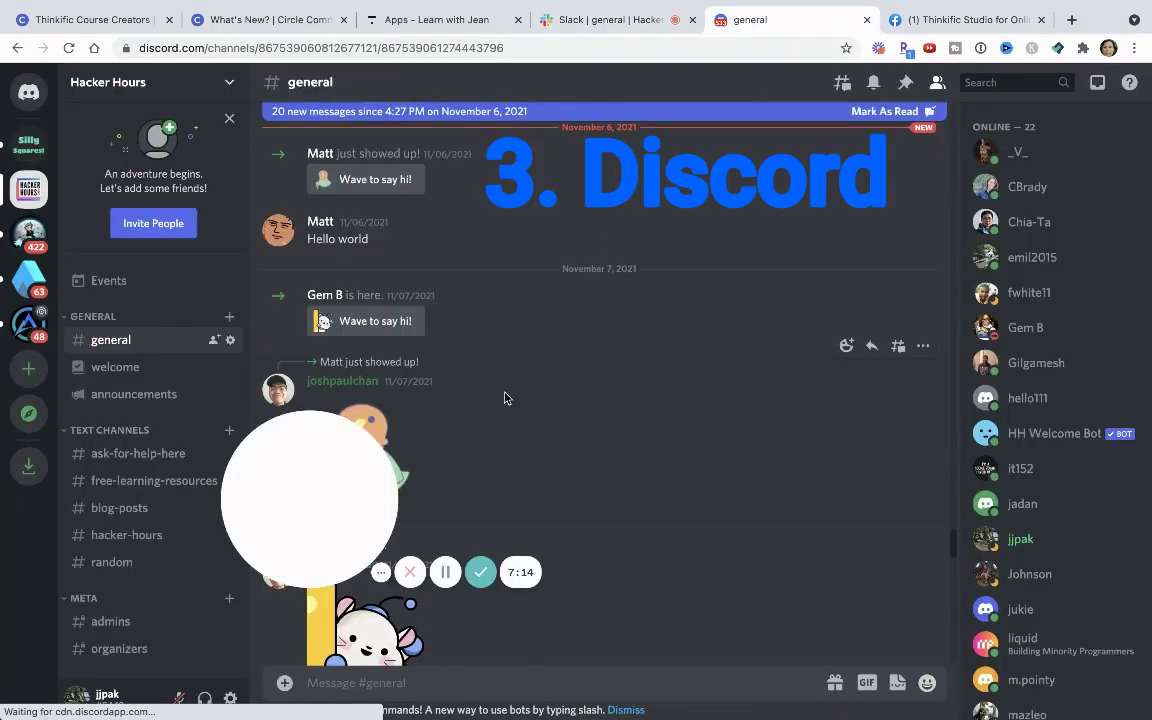
pyautogui.moveTo(336, 496); pyautogui.dragTo(230, 514)
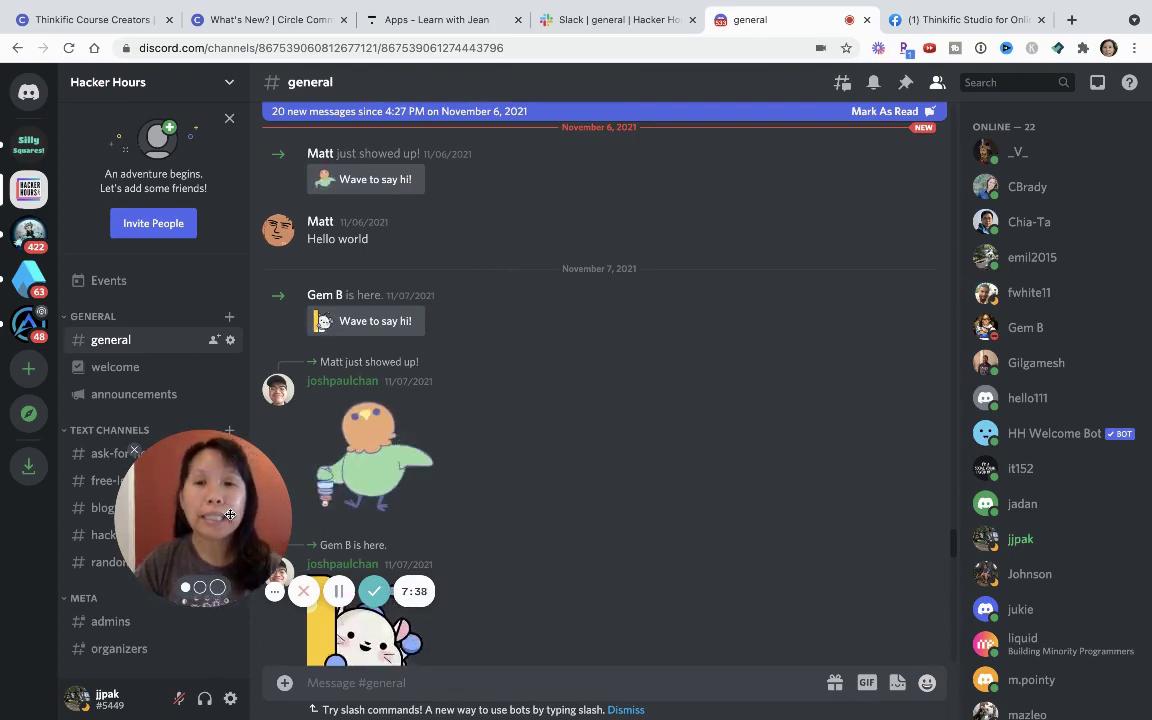
pyautogui.moveTo(343, 488); pyautogui.dragTo(516, 483)
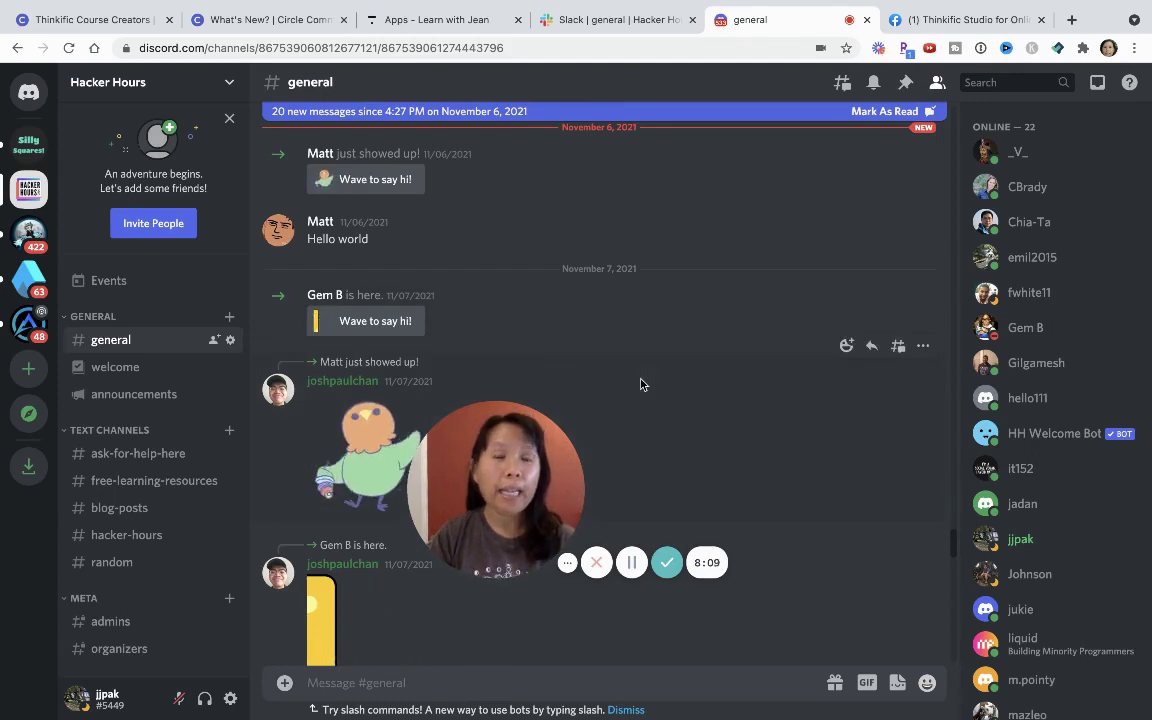
pyautogui.moveTo(482, 471); pyautogui.dragTo(187, 507)
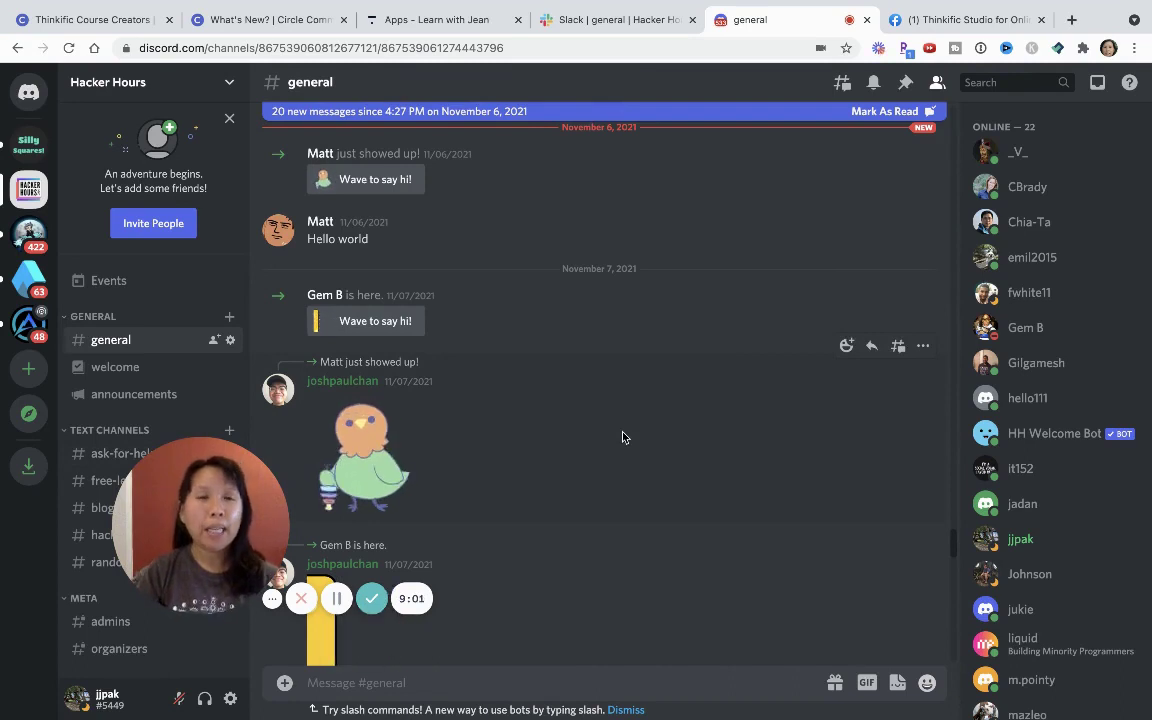
pyautogui.moveTo(223, 510); pyautogui.dragTo(580, 506)
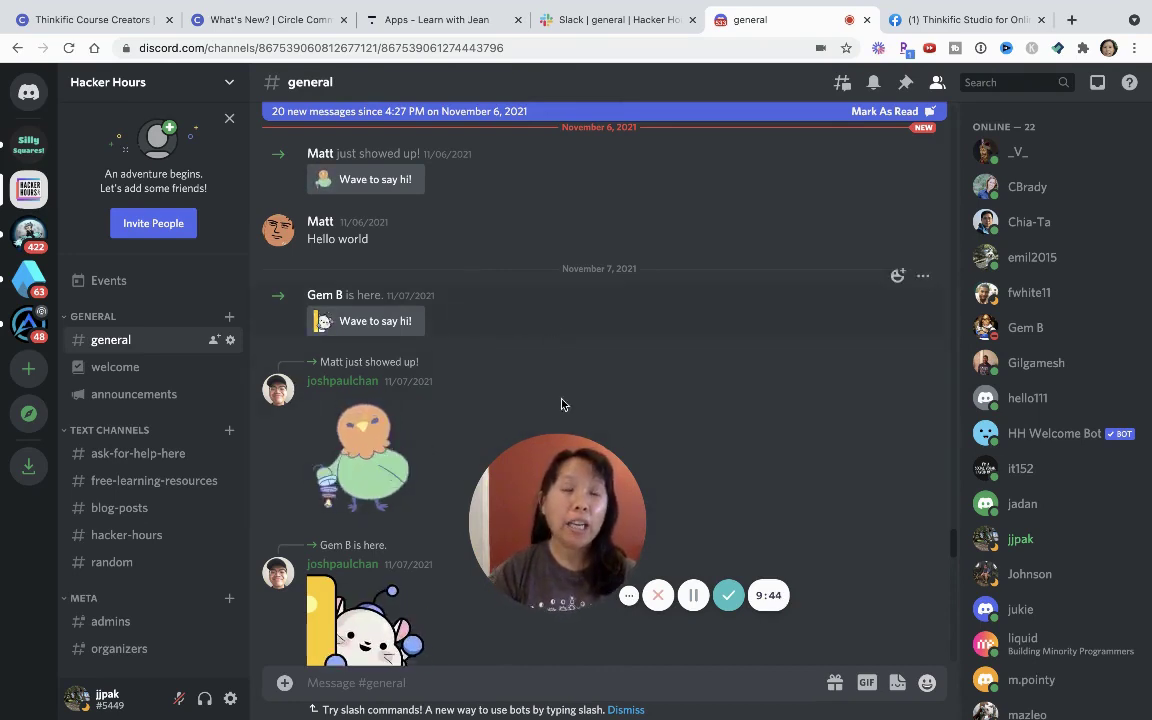
pyautogui.moveTo(445, 530); pyautogui.dragTo(168, 560)
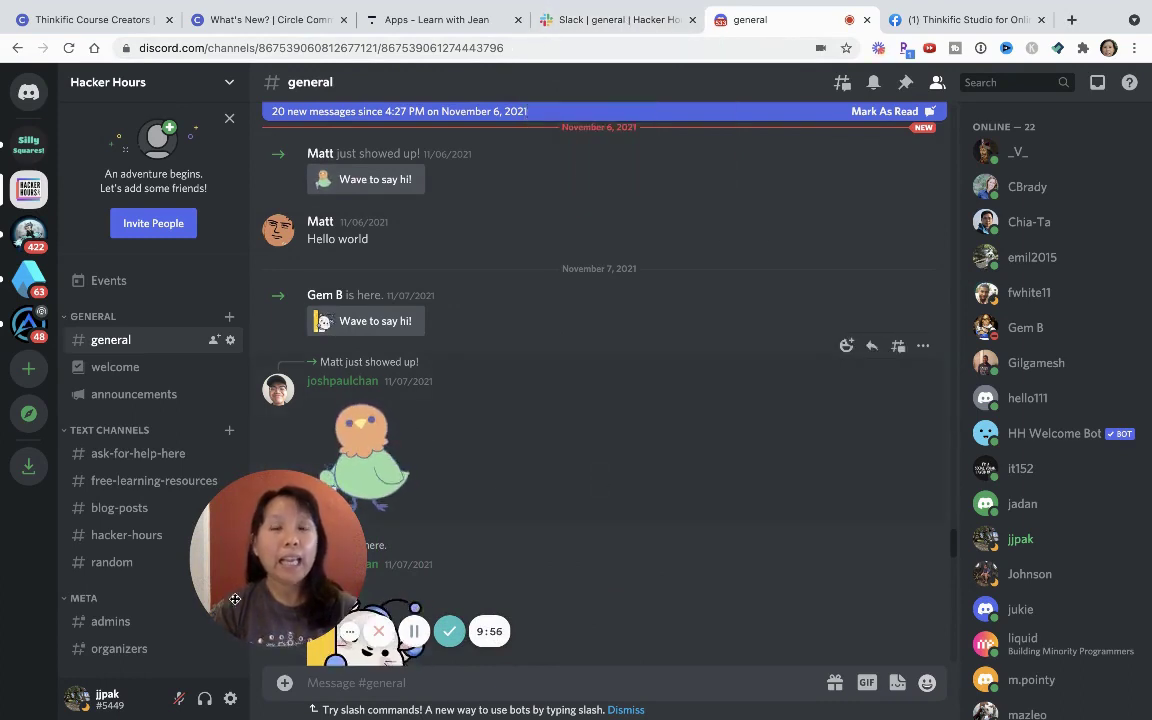
# - Open #ask-for-help-here and view the reply linking a FreeCodeCamp contribution guide
pyautogui.moveTo(280, 557)
pyautogui.click(138, 453)
pyautogui.moveTo(199, 545); pyautogui.dragTo(112, 520)
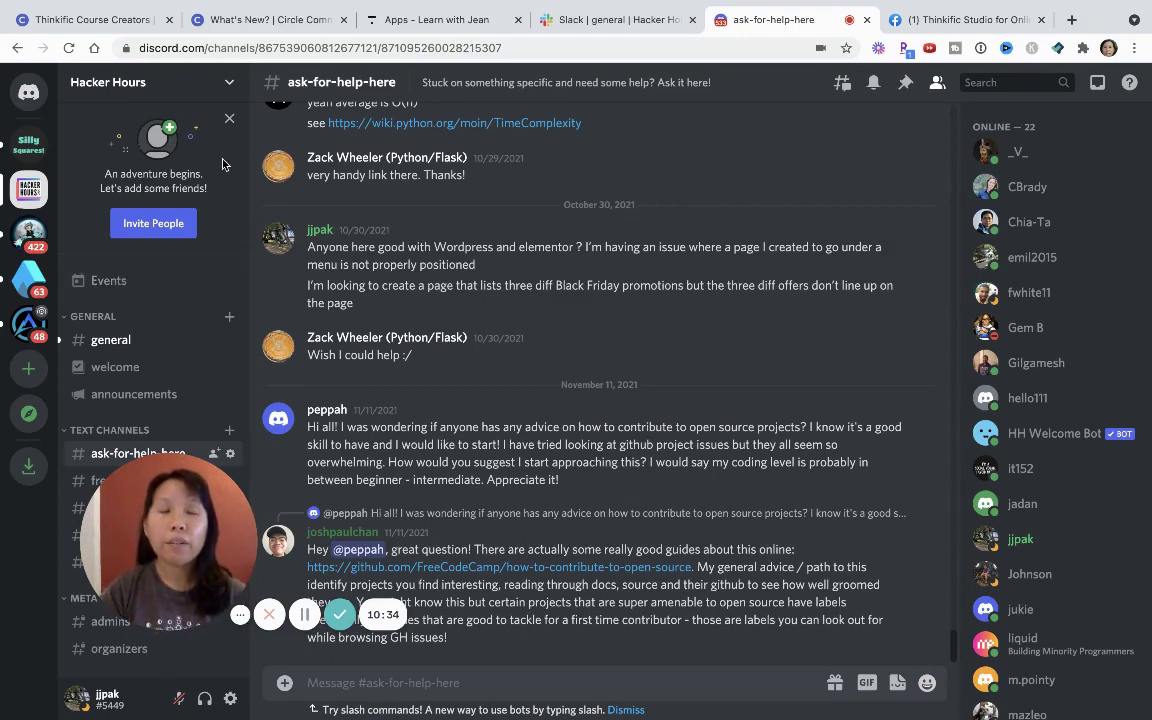
# - Switch to the 'Thinkific Course Creators' tab to see Circle's space with the Weekly Assignments post
pyautogui.click(80, 19)
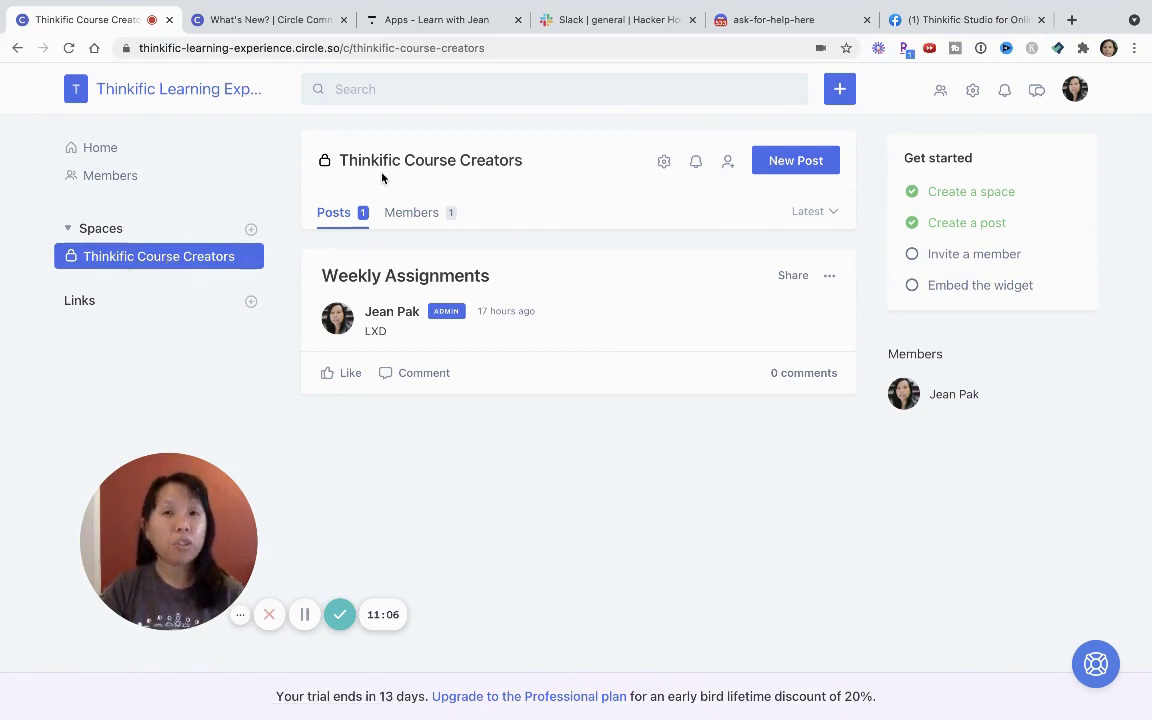
# - Create a Posts-type space 'launch your online course 6 weeks' with Private access for invited members only
pyautogui.click(251, 232)
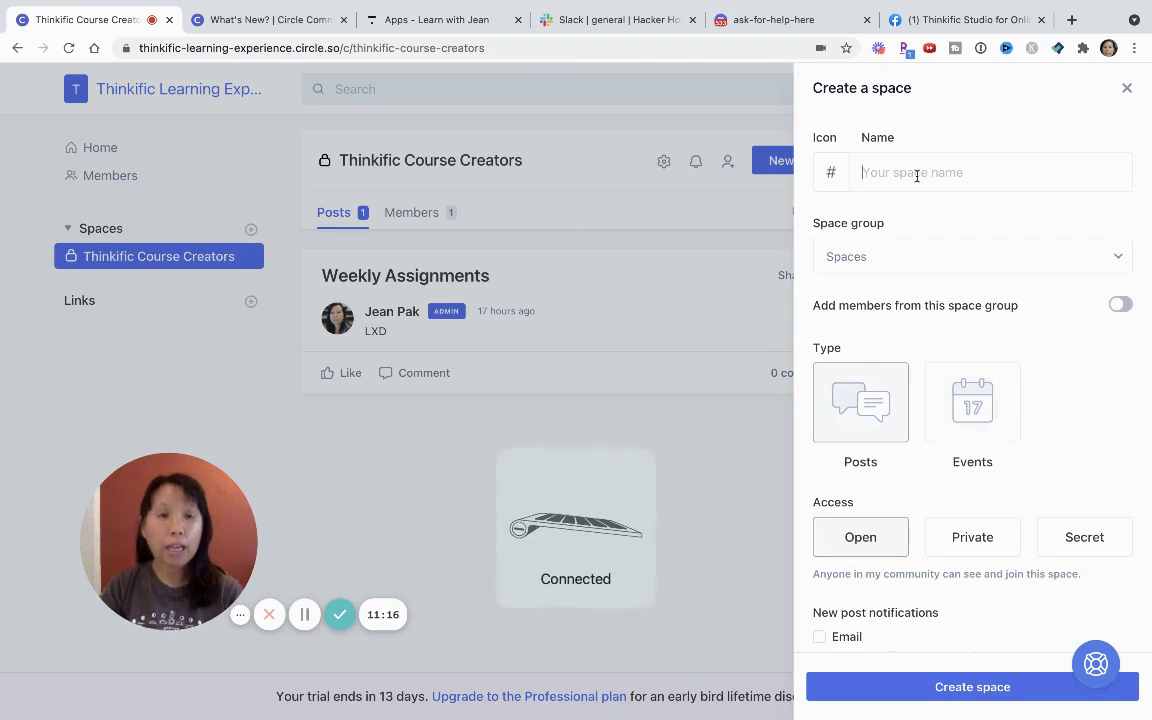
pyautogui.write('launch your online course 6 weeks')
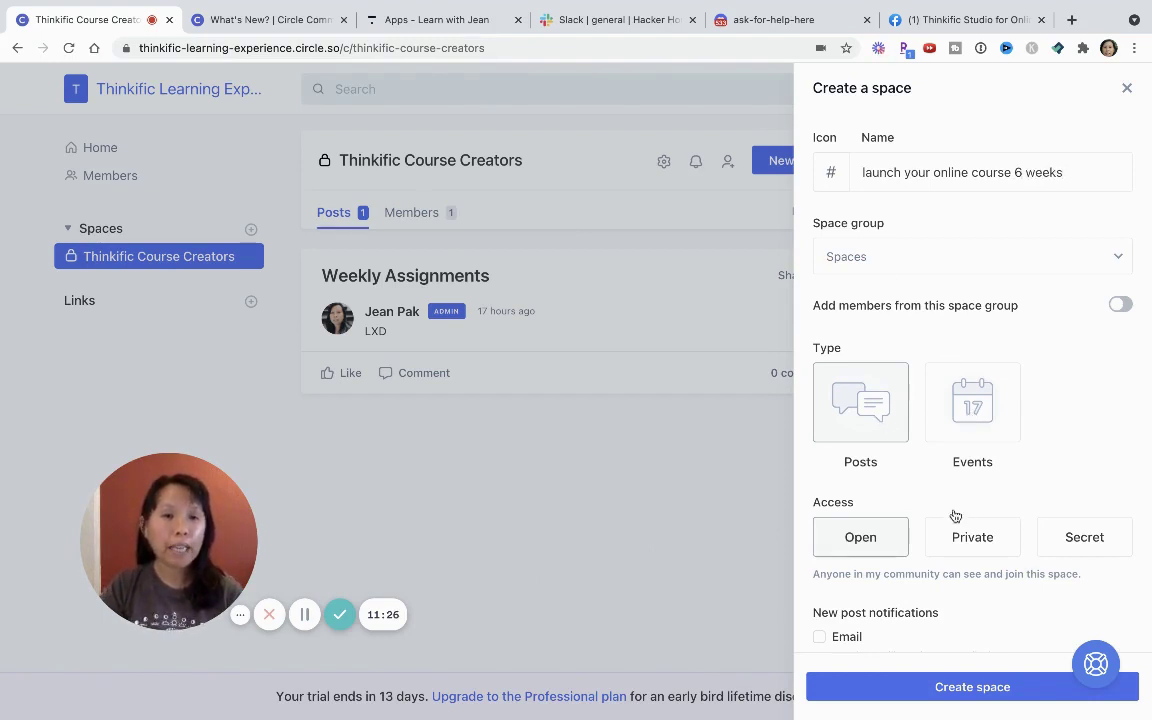
pyautogui.scroll(-1, 951, 517)
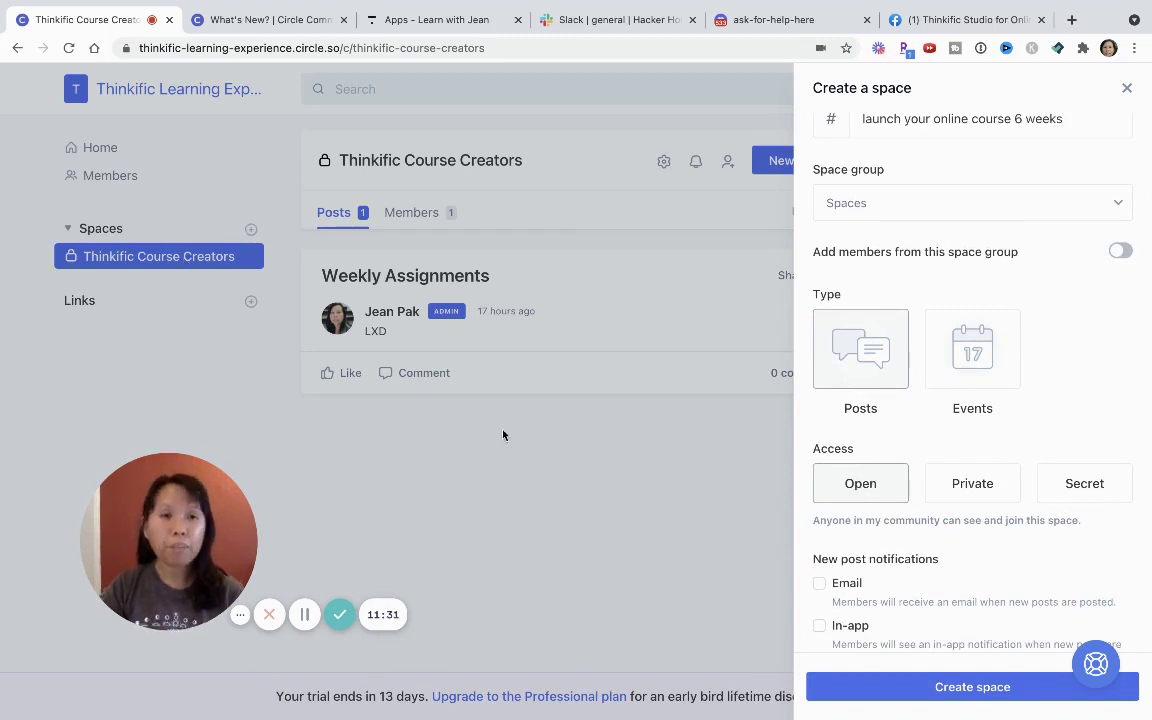
pyautogui.click(982, 483)
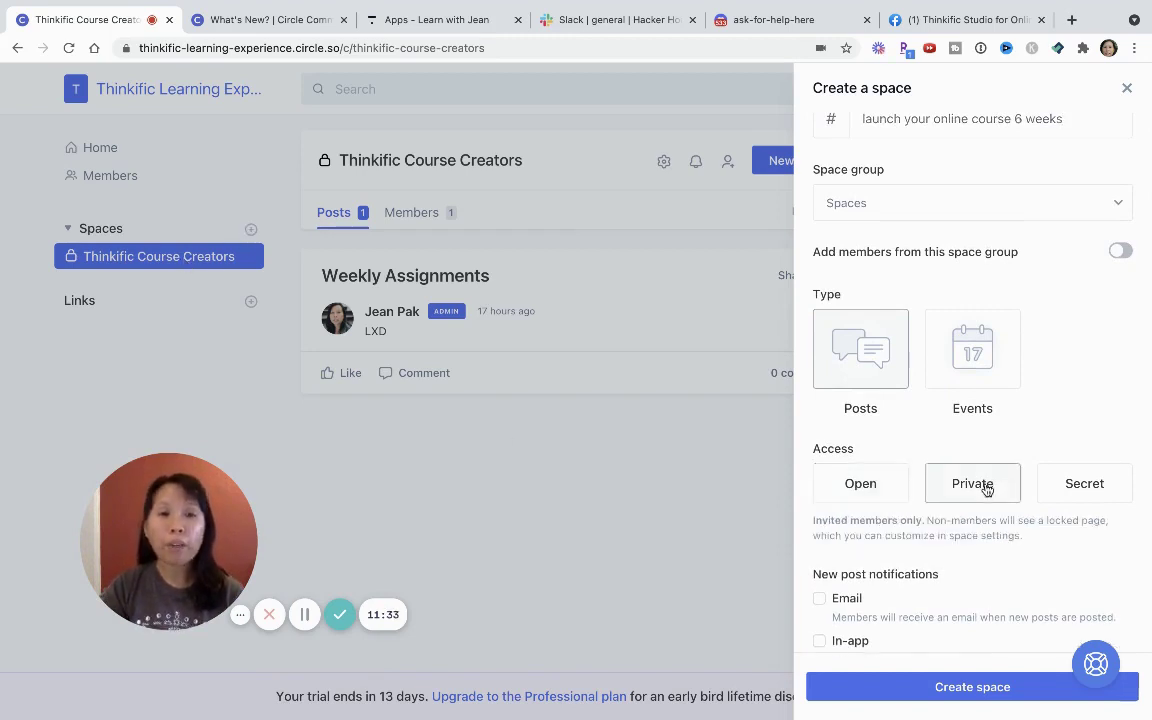
pyautogui.scroll(-1, 951, 557)
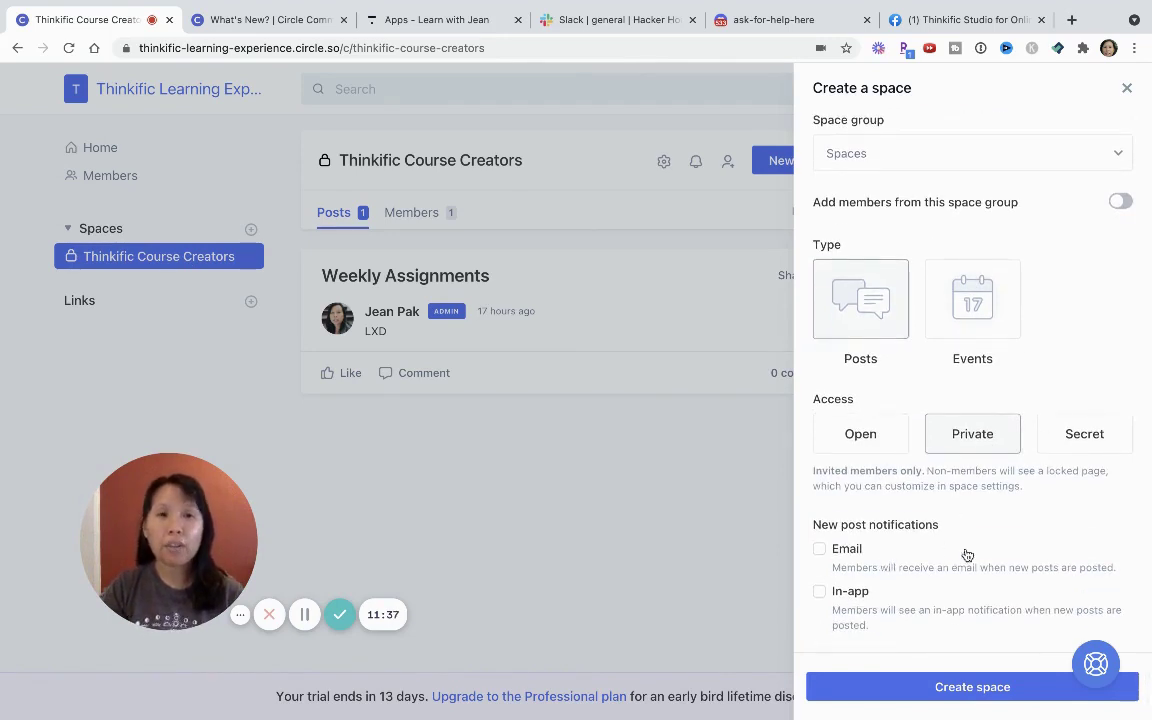
pyautogui.click(939, 689)
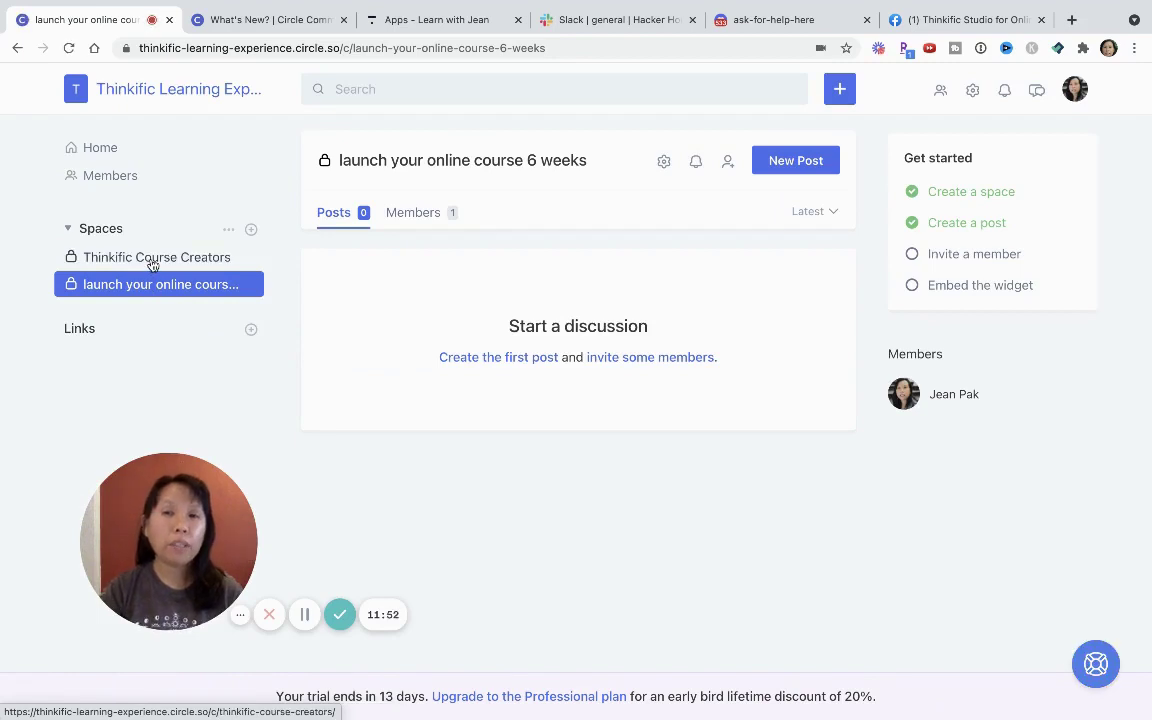
# - Open the Thinkific Course Creators space, briefly visiting the 'launch your online course 6 weeks' space
pyautogui.click(152, 261)
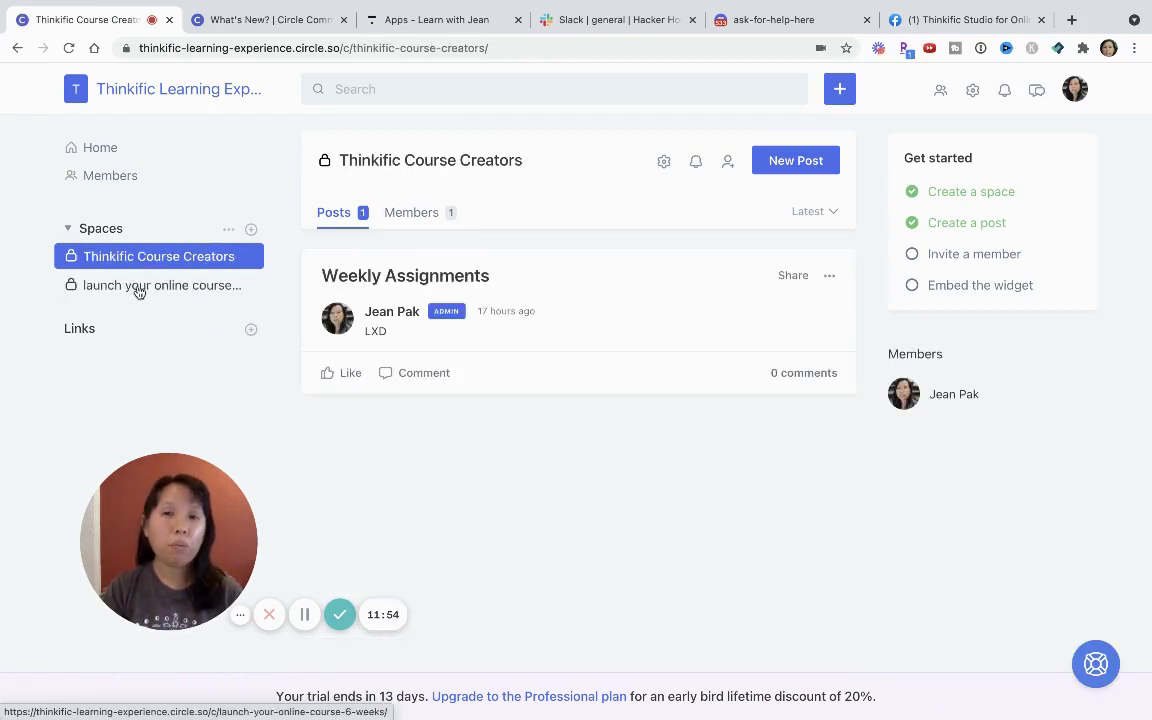
pyautogui.click(139, 290)
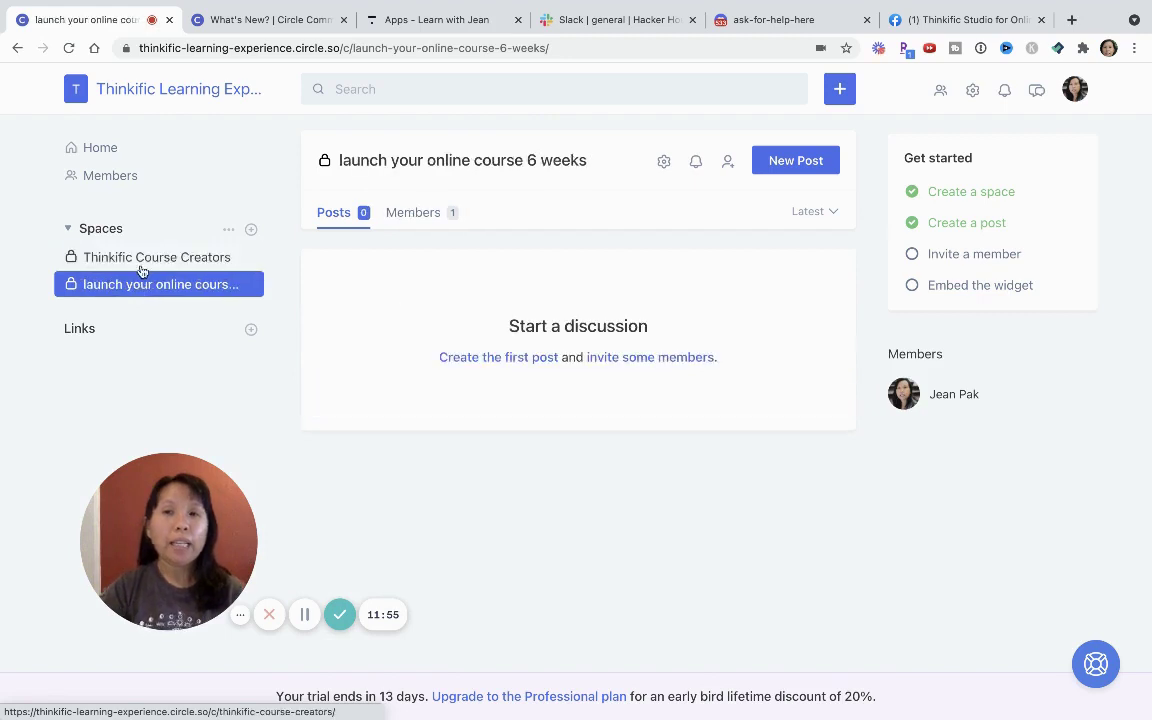
pyautogui.click(143, 265)
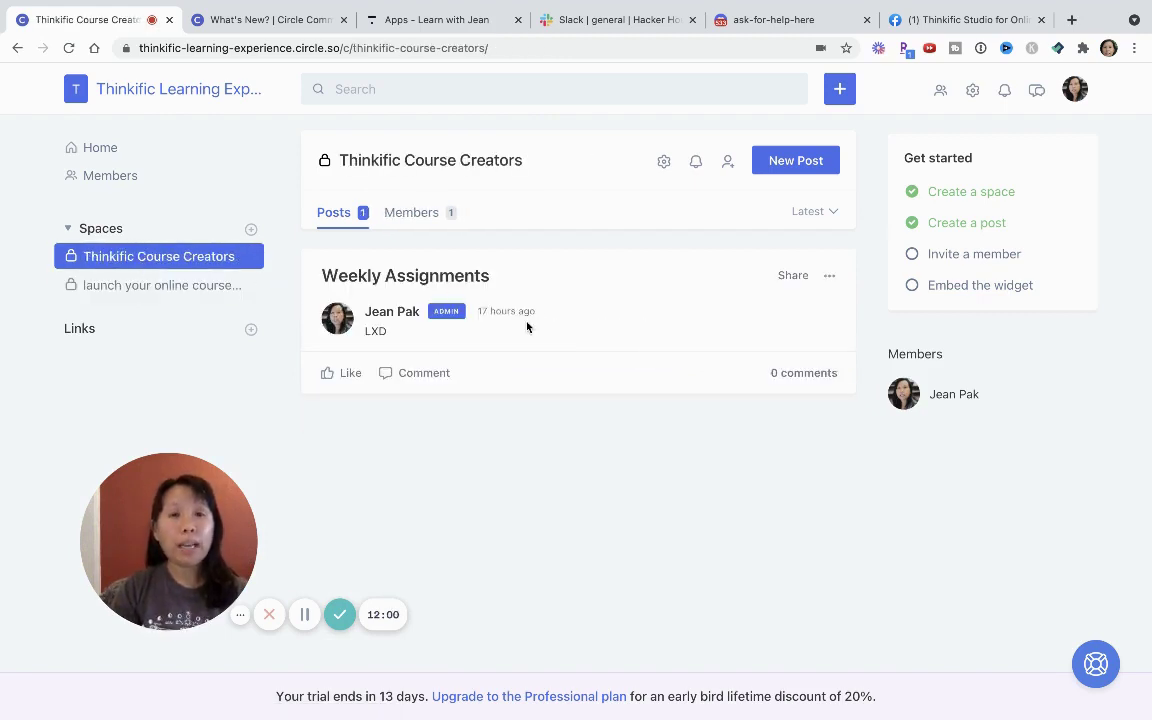
# - Start a new post, try attaching a file then cancel, and show the insertable blocks menu
pyautogui.click(813, 163)
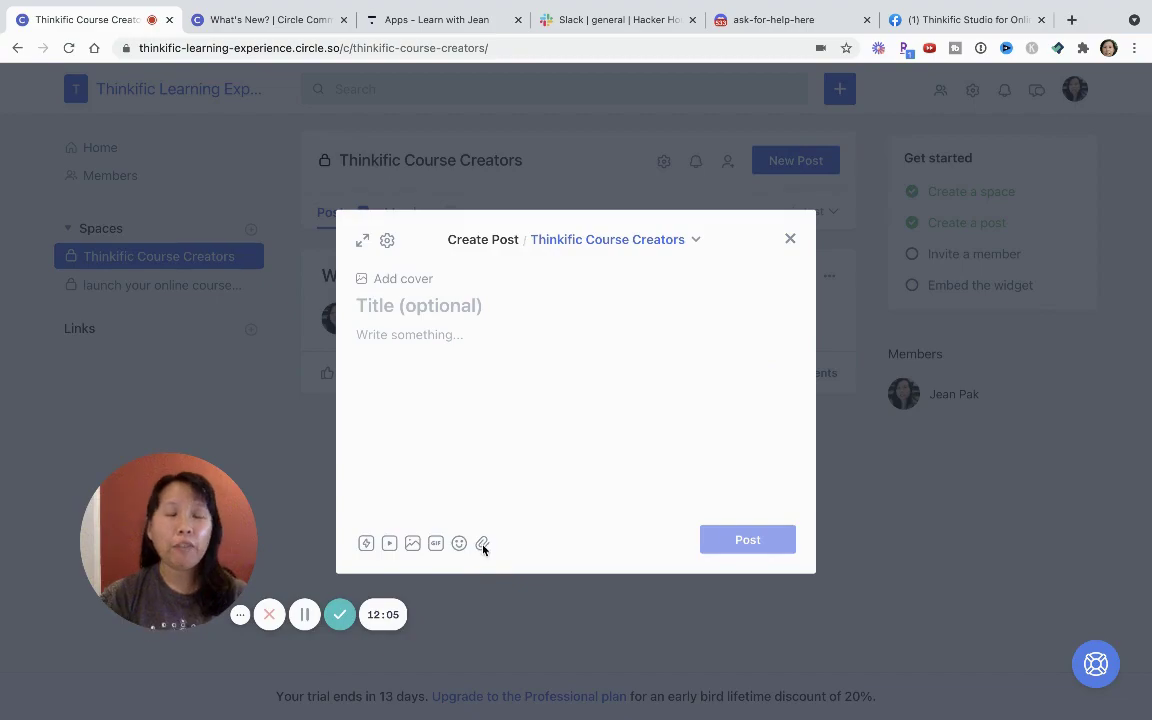
pyautogui.click(482, 545)
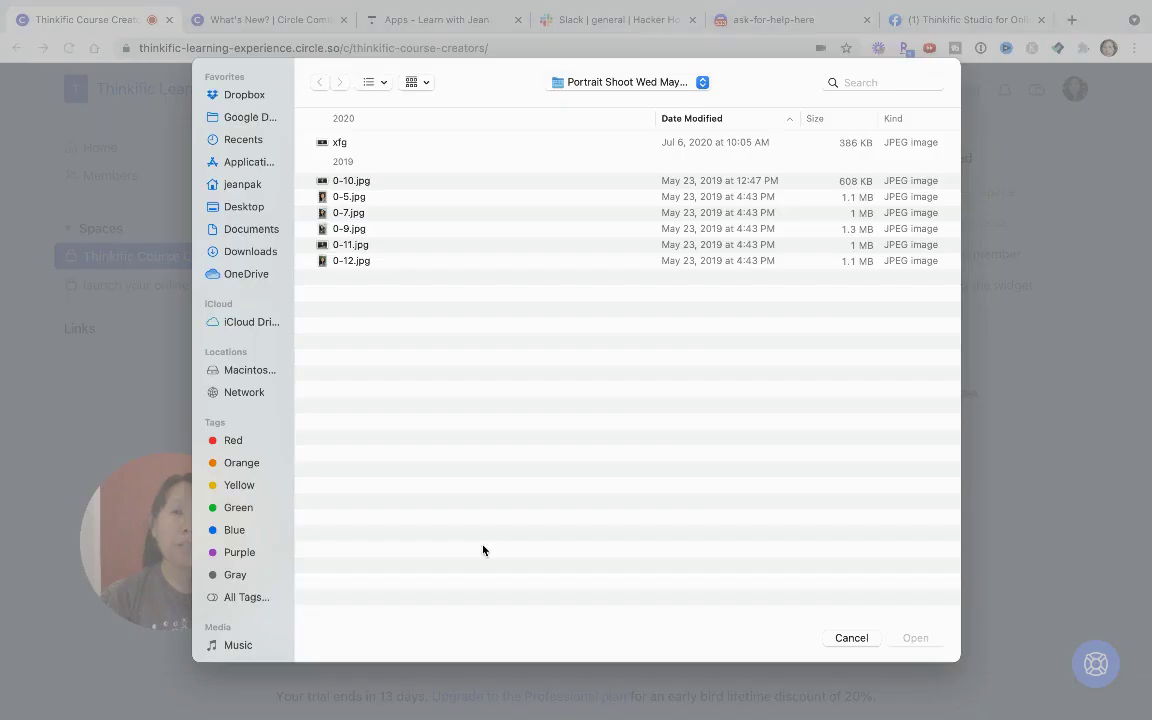
pyautogui.click(851, 638)
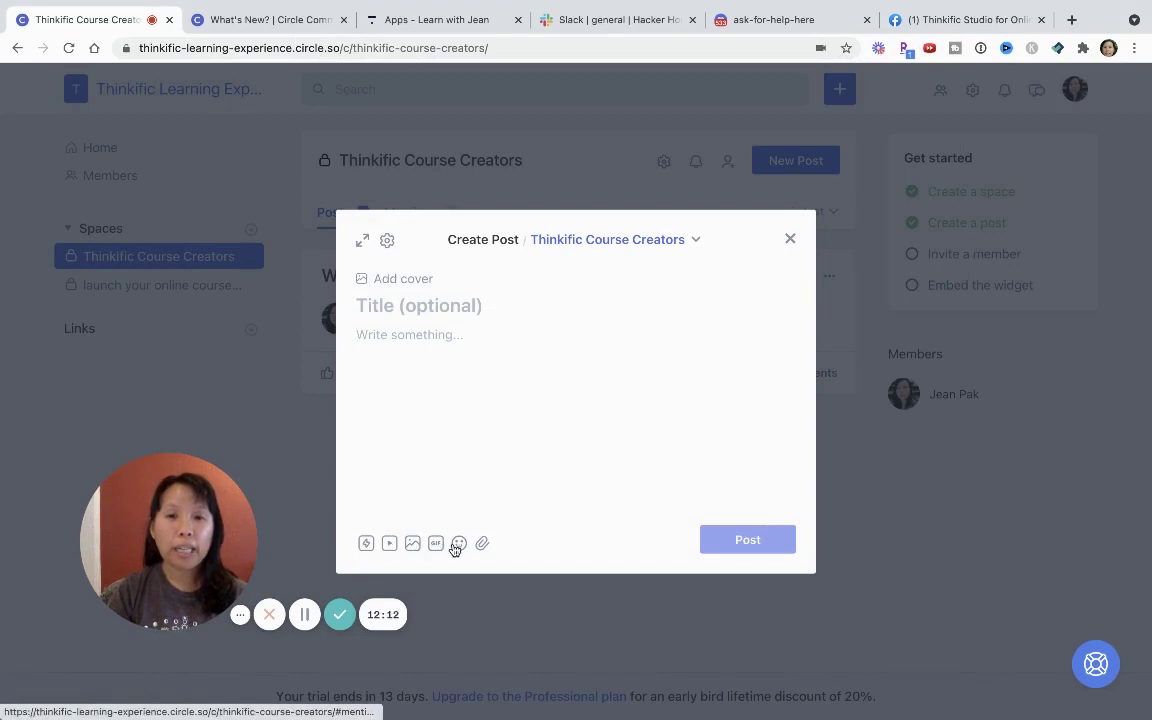
pyautogui.click(366, 543)
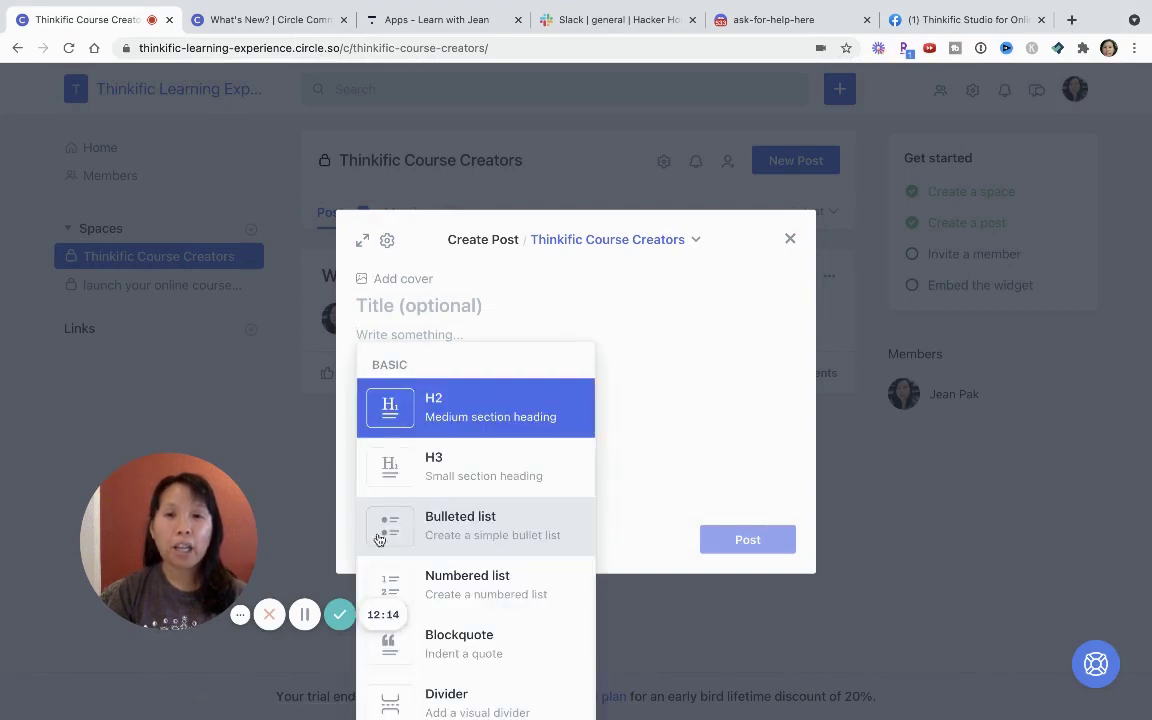
# - Browse the block and embed options, dismiss them, and close the post draft unposted
pyautogui.scroll(-10, 449, 537)
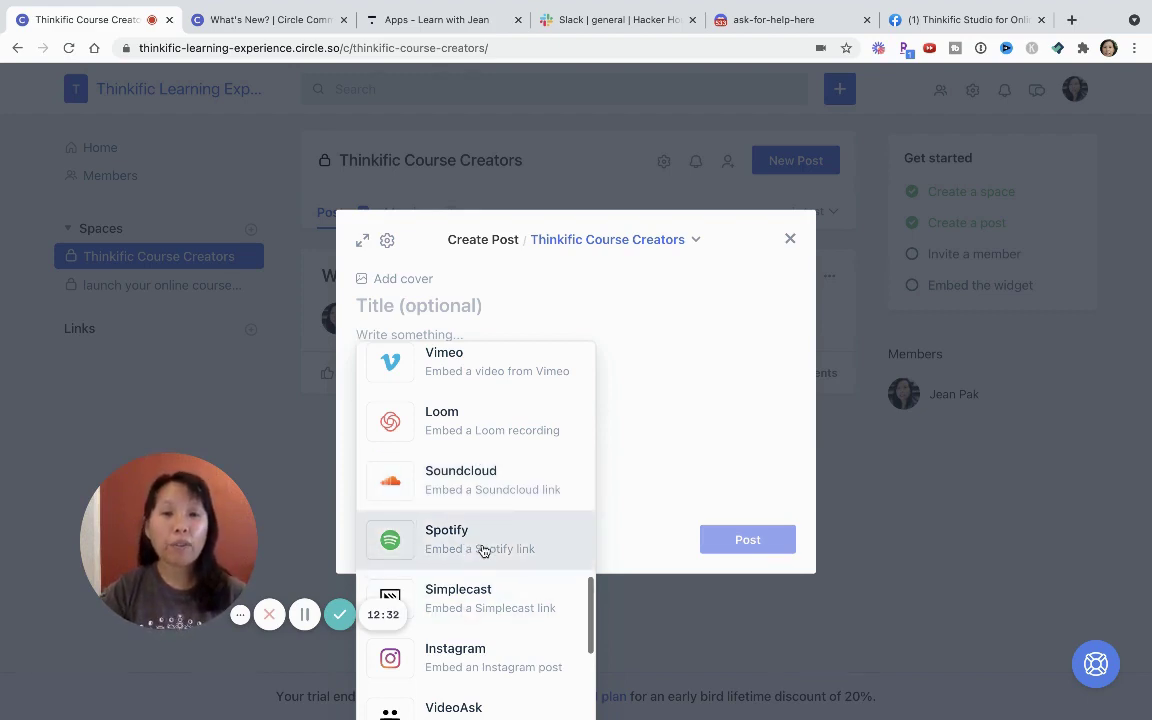
pyautogui.scroll(-5, 482, 550)
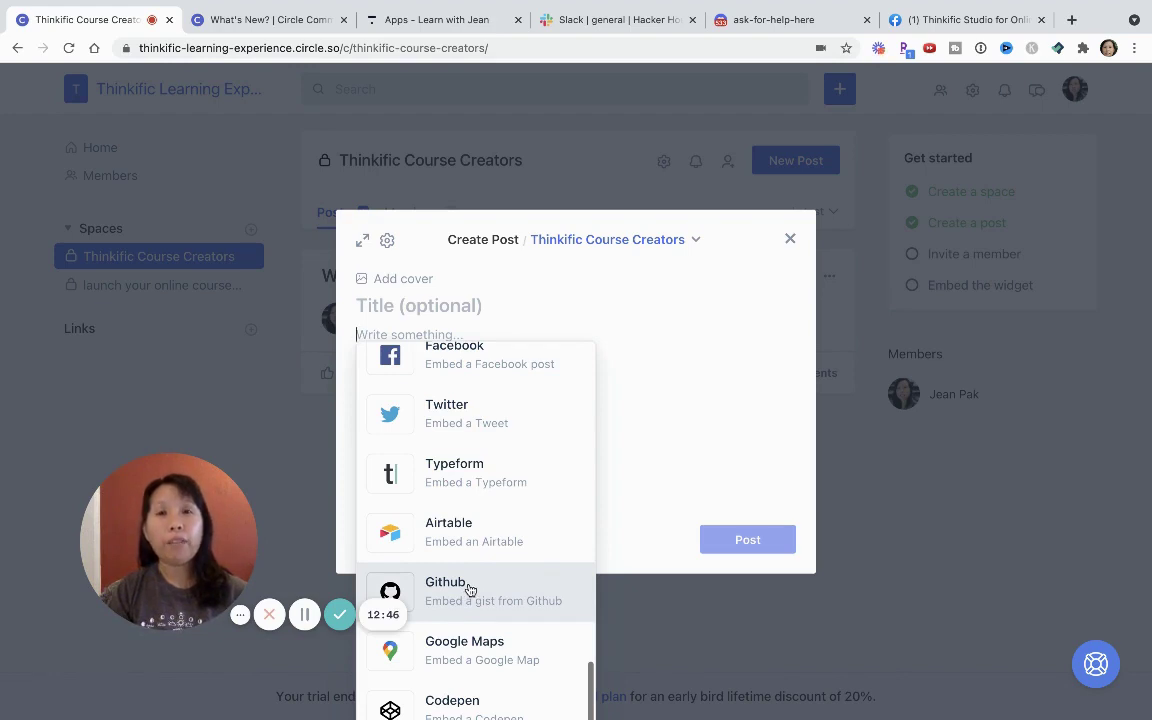
pyautogui.click(648, 421)
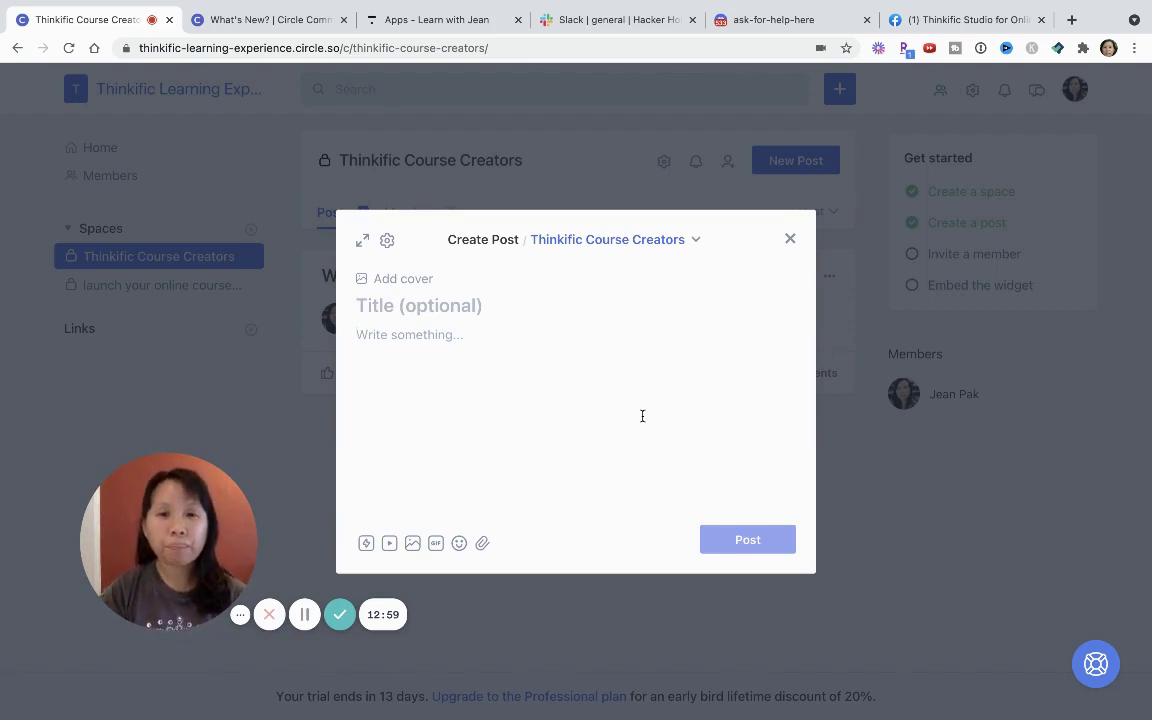
pyautogui.click(790, 240)
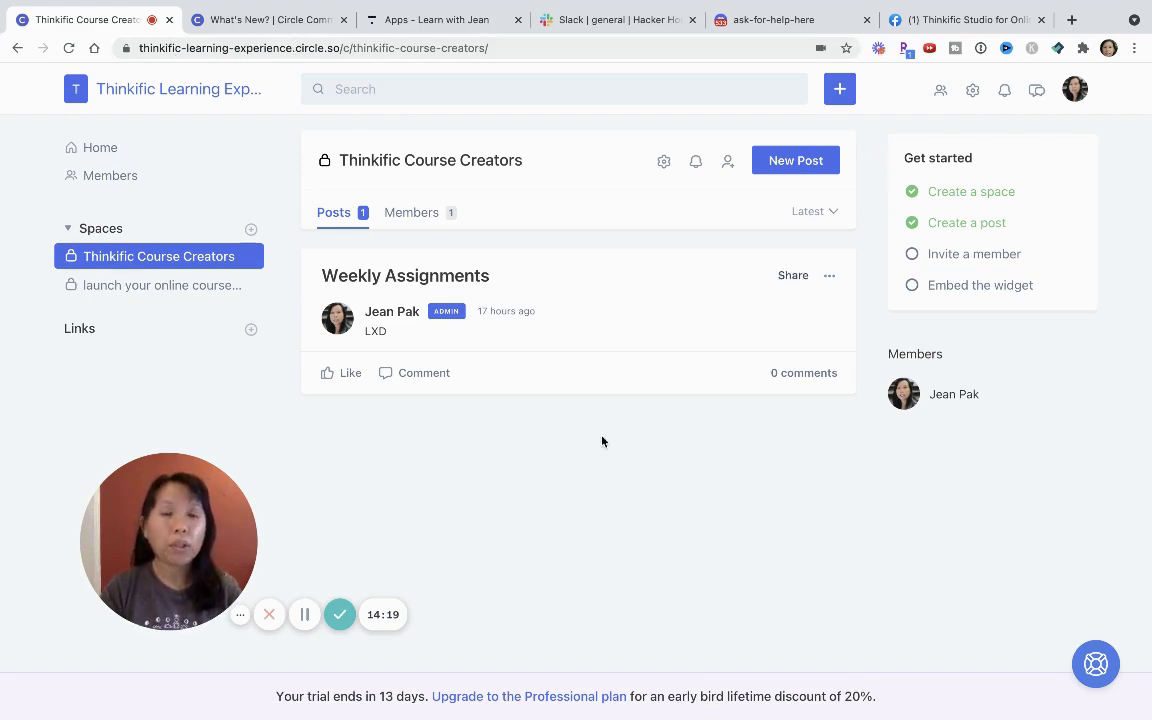
pyautogui.click(974, 91)
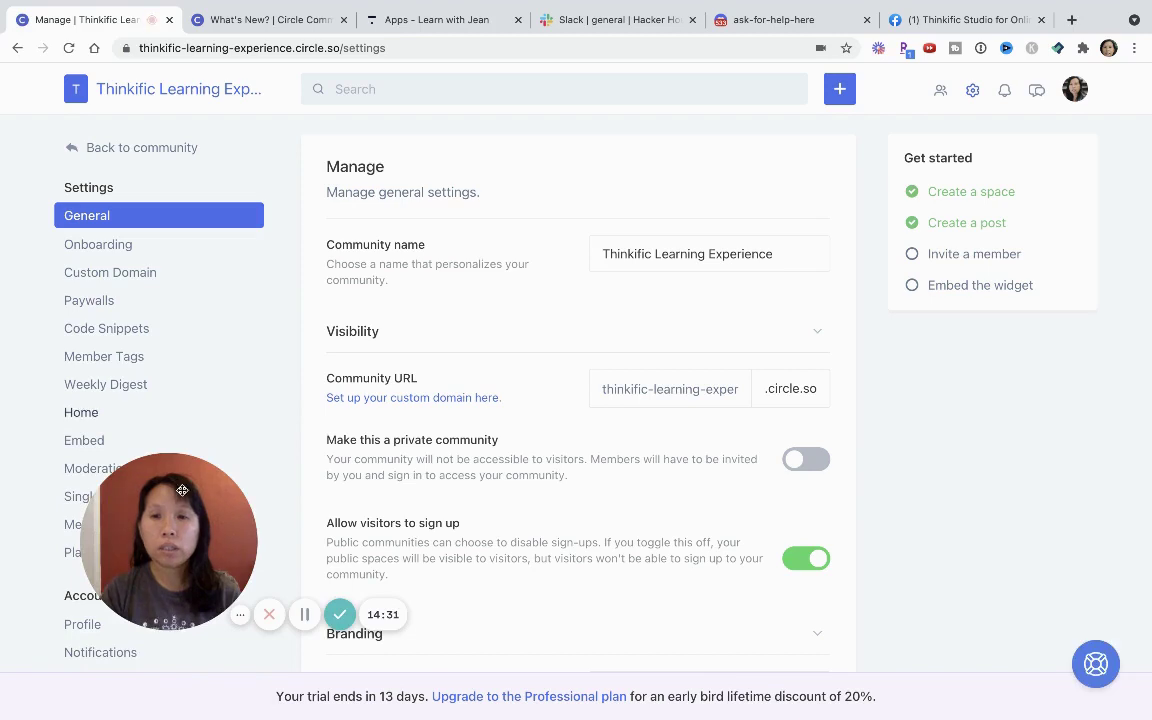
# - Scroll down the Settings sidebar and open the Single Sign-On settings
pyautogui.moveTo(140, 470); pyautogui.dragTo(446, 490)
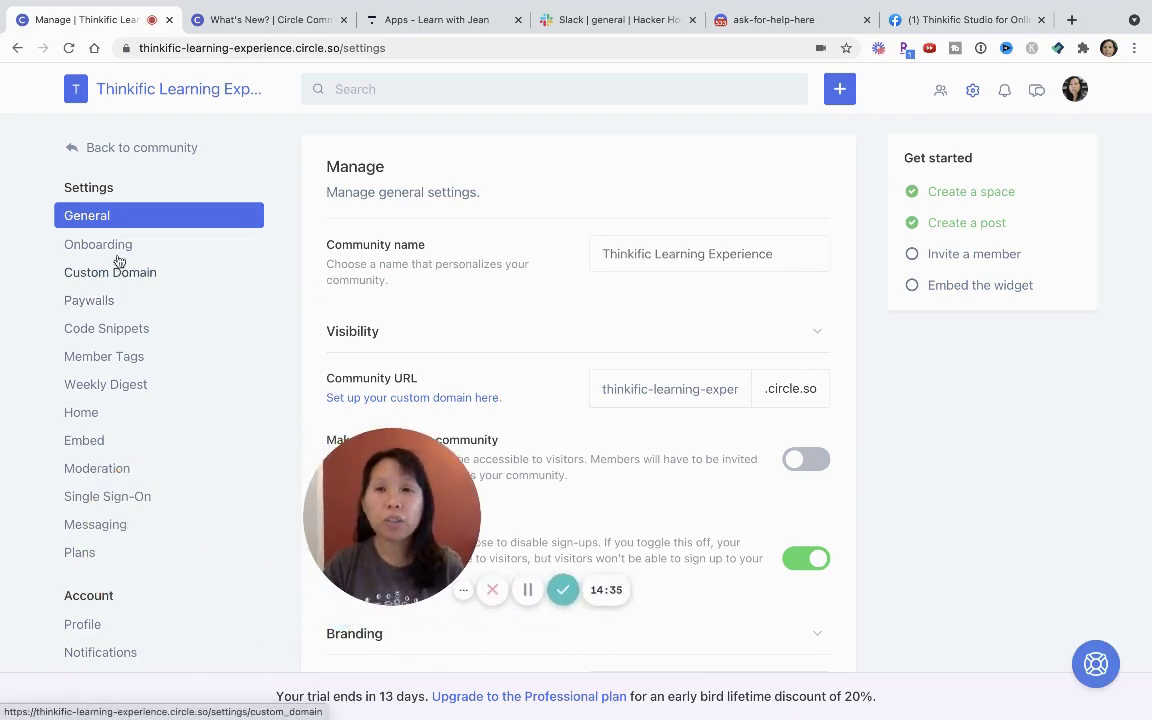
pyautogui.scroll(-1, 95, 400)
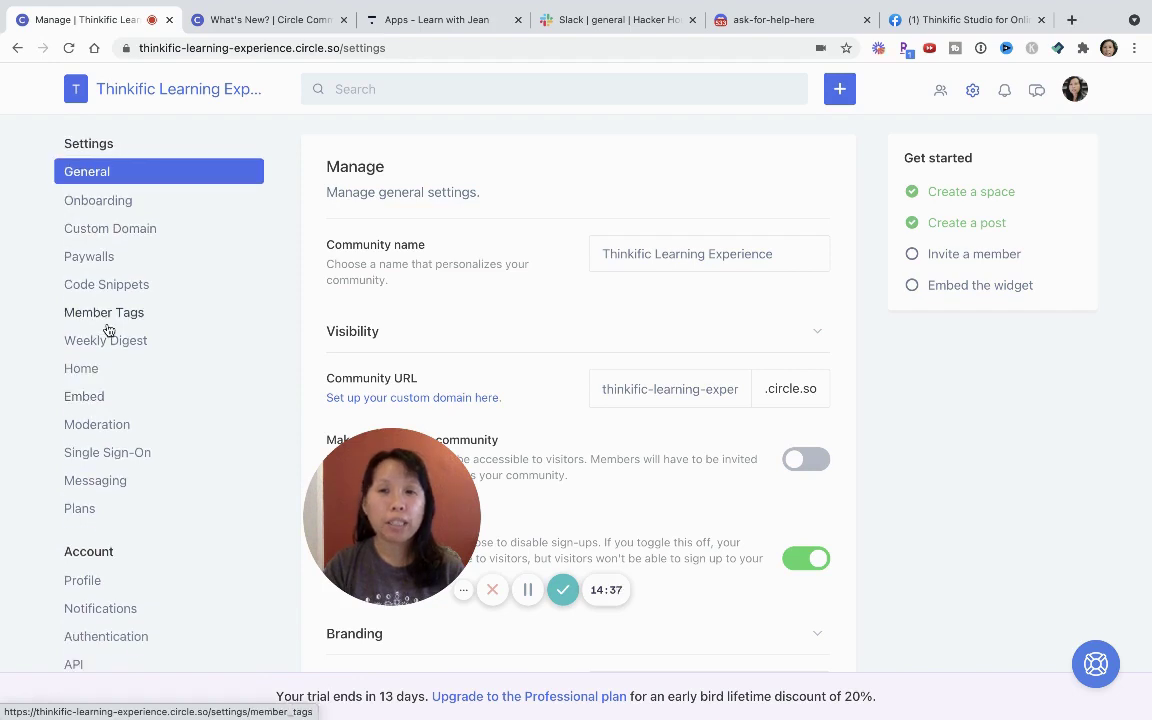
pyautogui.click(109, 457)
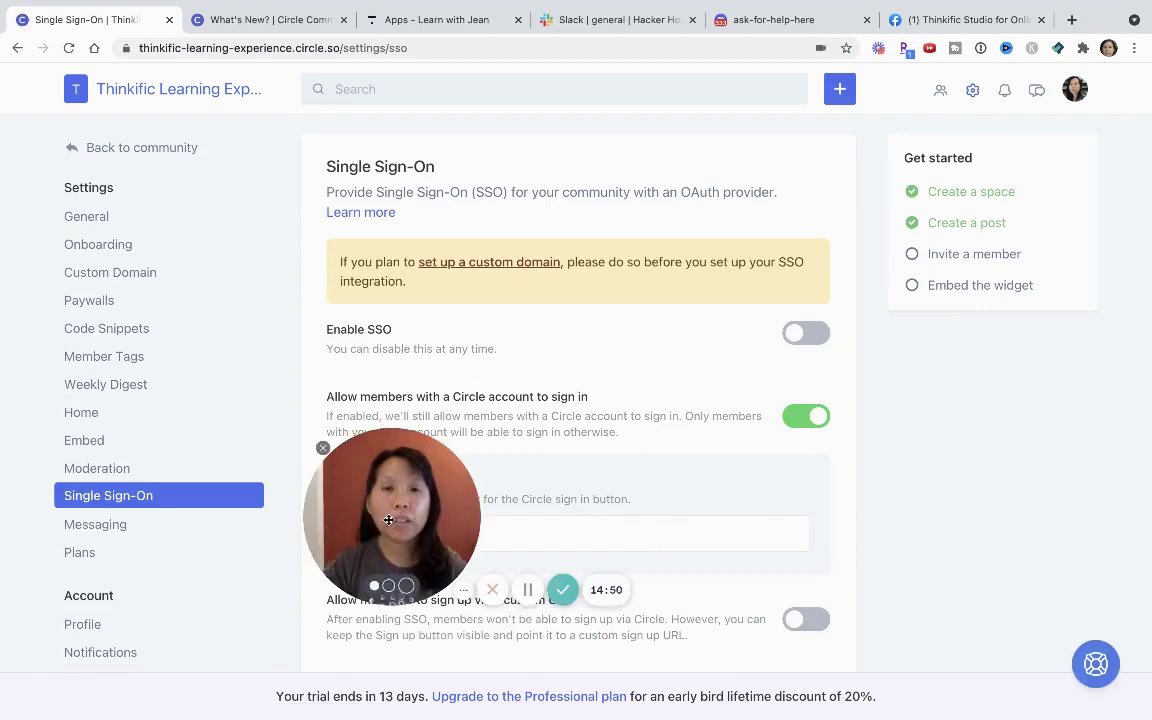
pyautogui.moveTo(400, 511); pyautogui.dragTo(243, 529)
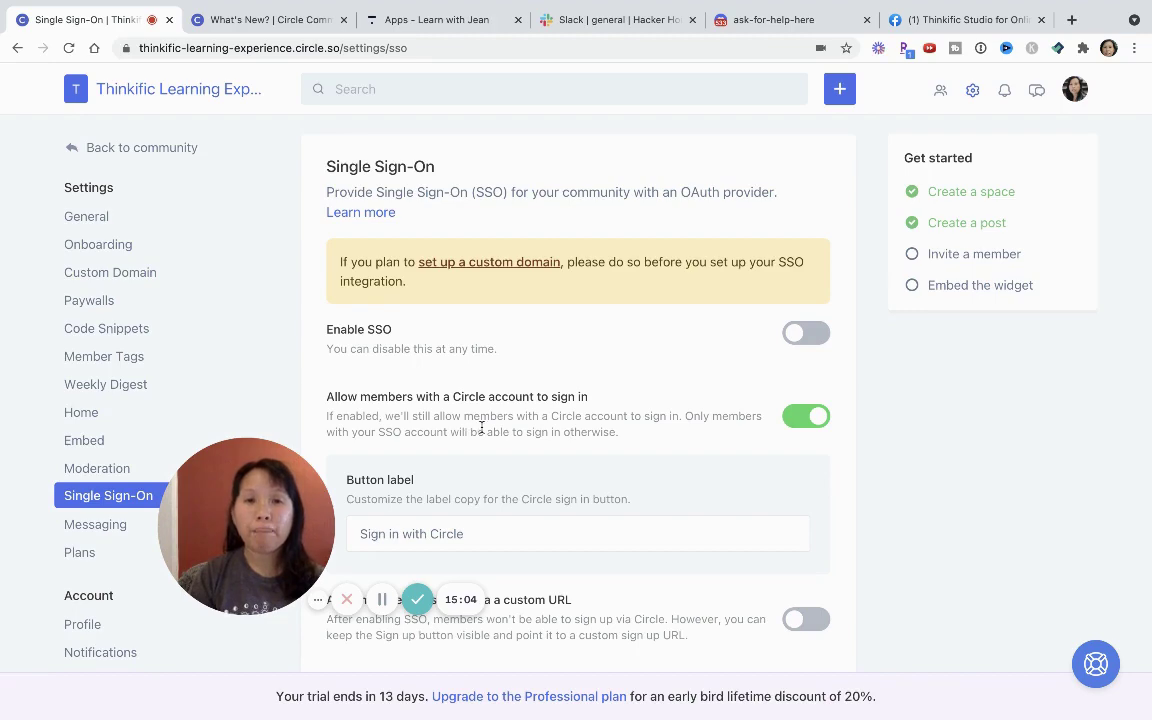
pyautogui.scroll(-5, 478, 432)
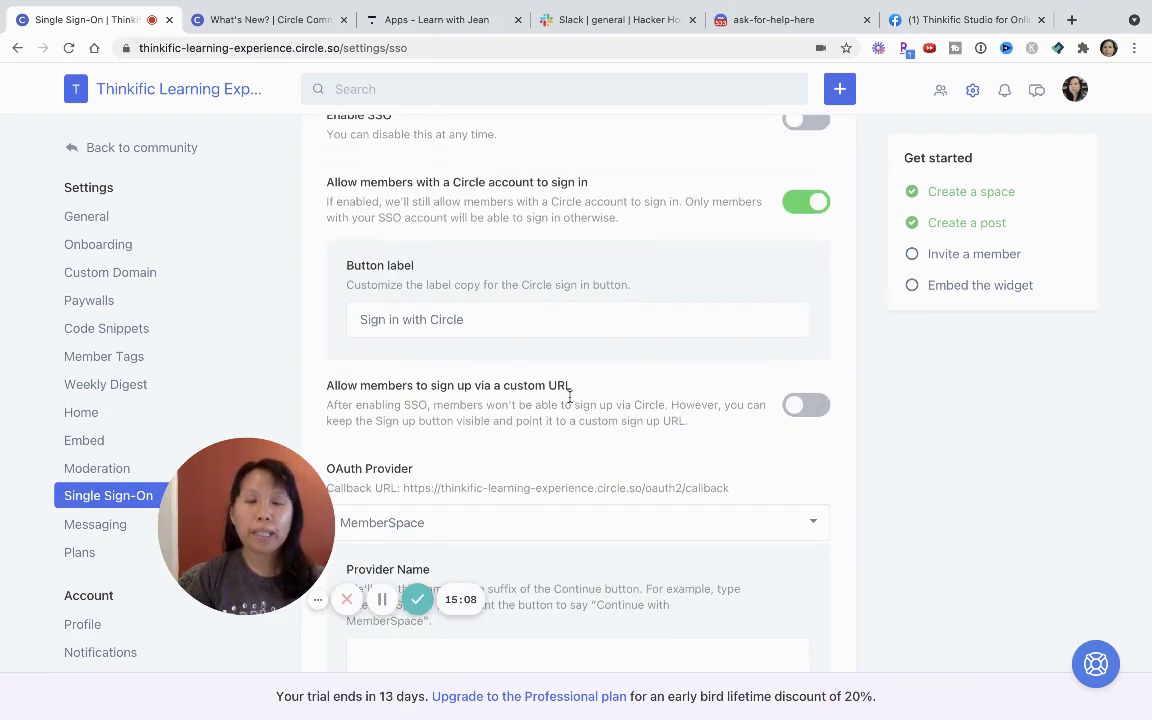
pyautogui.scroll(3, 512, 356)
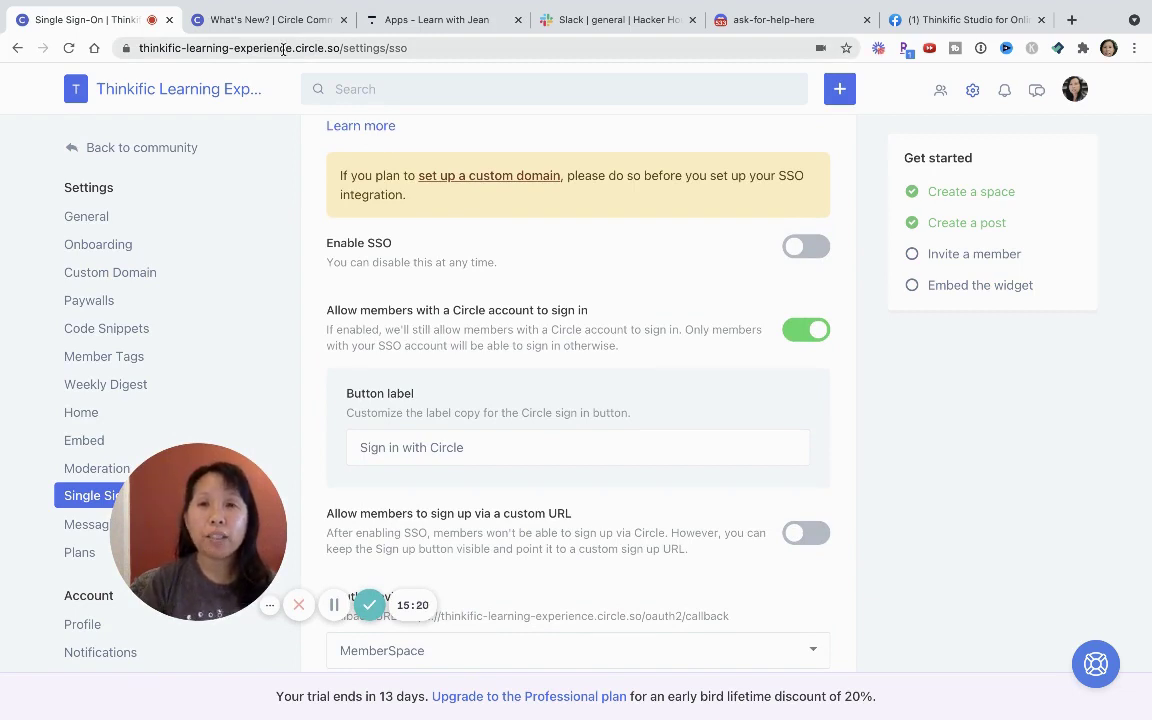
pyautogui.click(283, 48)
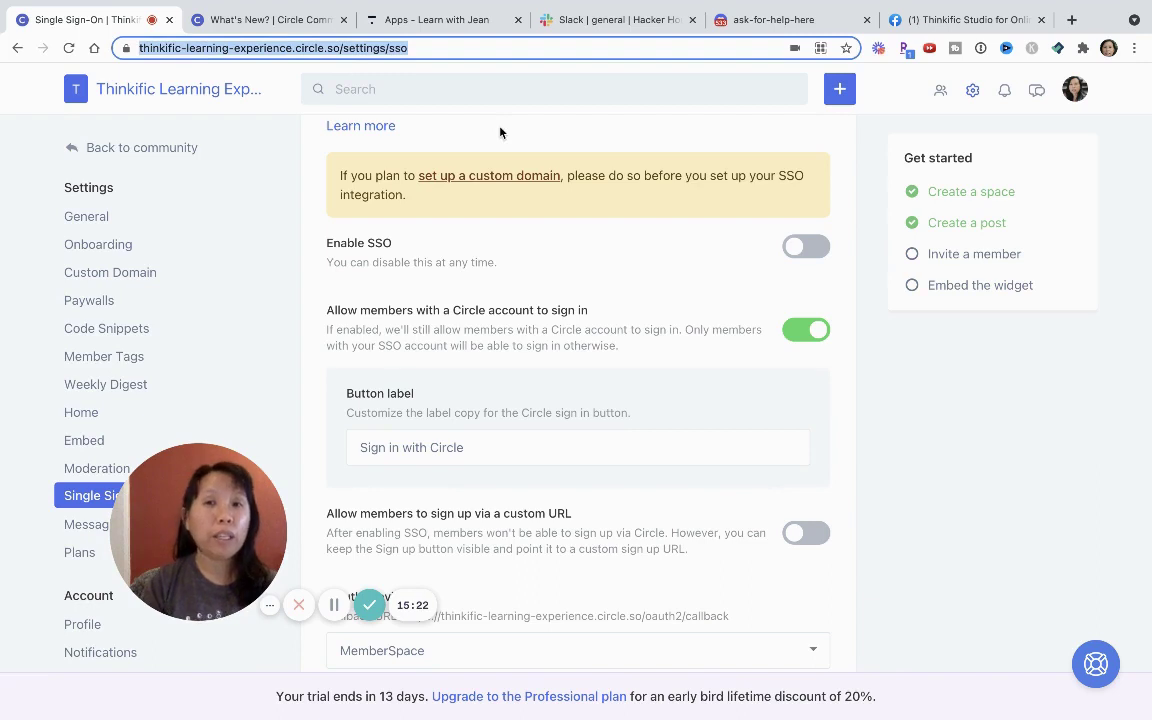